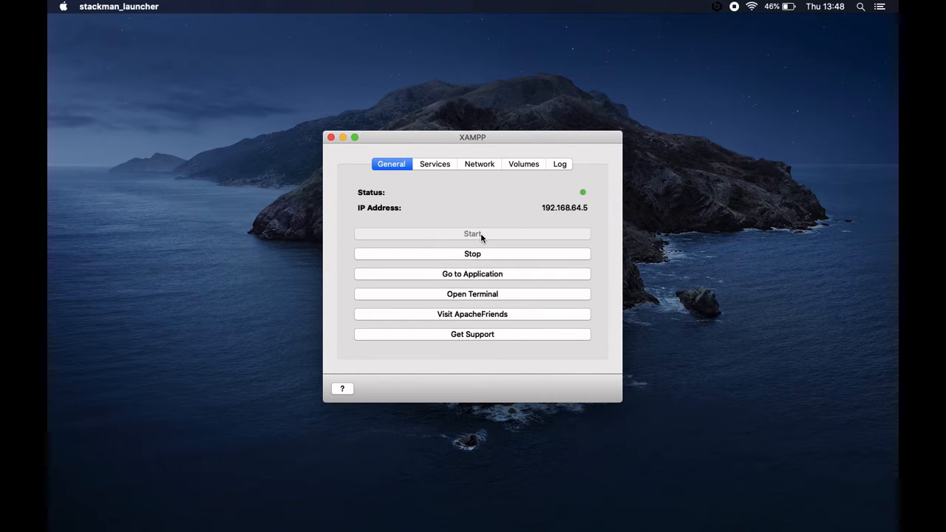
- Check the XAMPP stack's services and its exported data volumes
click(436, 166)
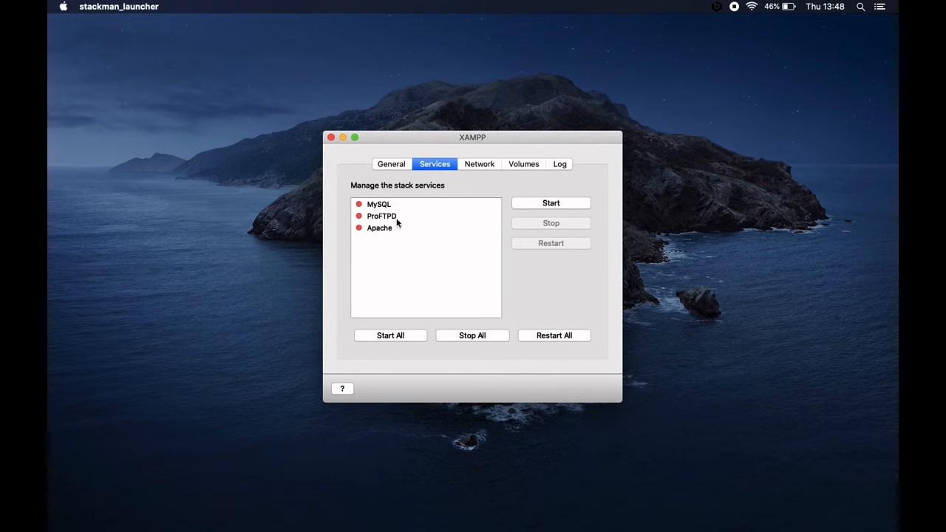
click(521, 170)
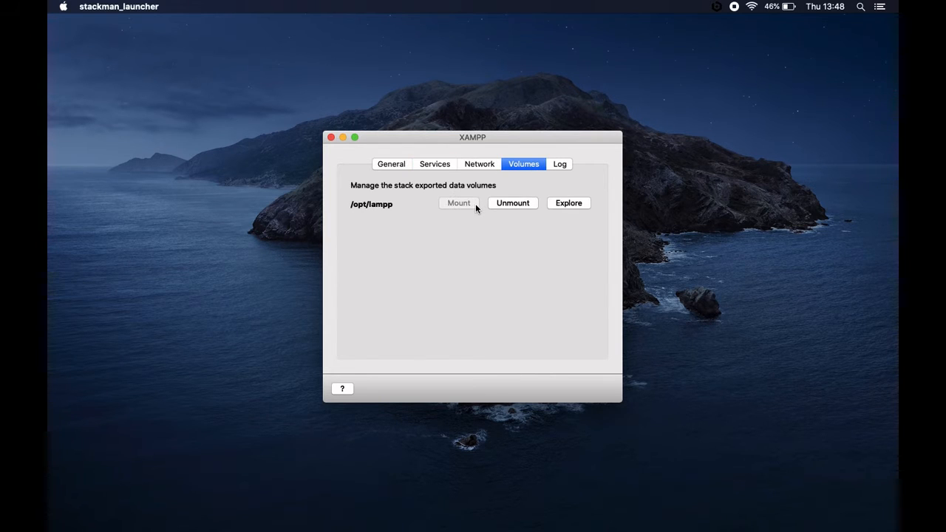
- Switch to Google Chrome from the Applications folder and load the XAMPP server at 192.168.64.5
mouse_move(198, 530)
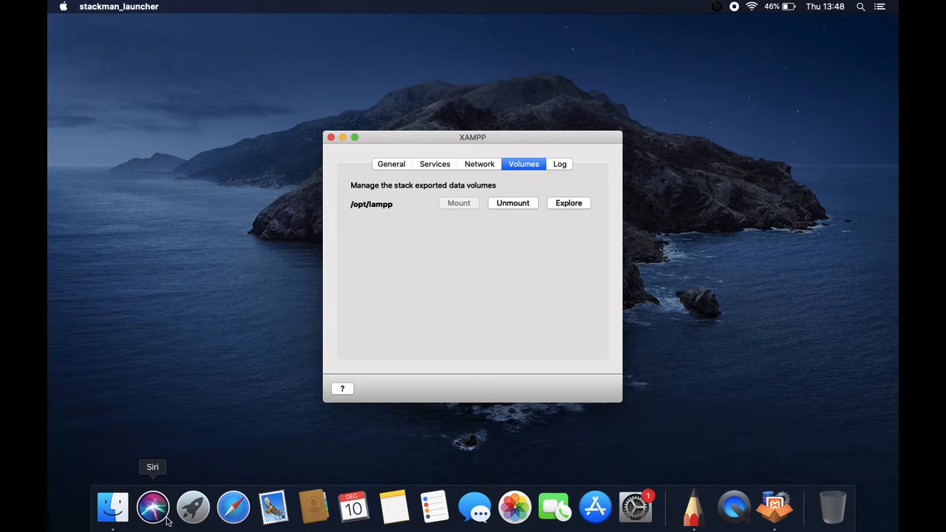
click(118, 514)
click(277, 223)
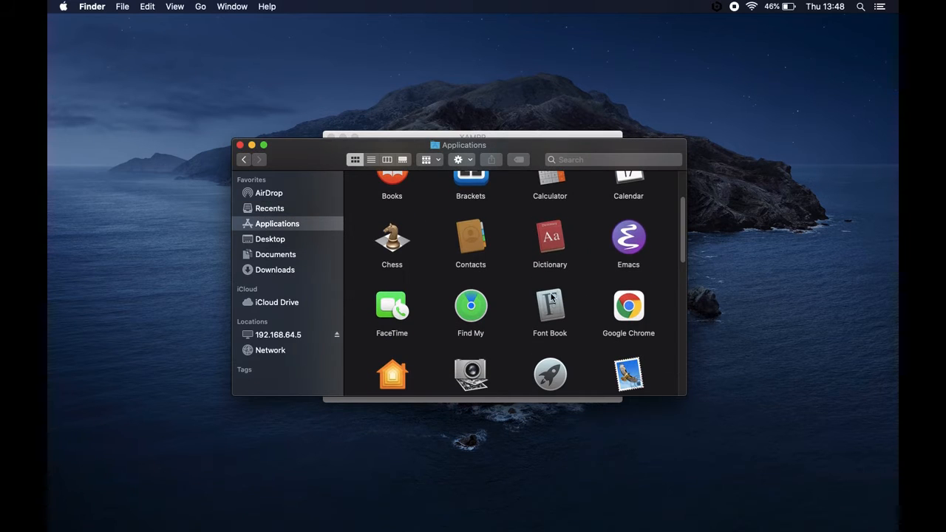
scroll(517, 296, down, 2)
double_click(620, 314)
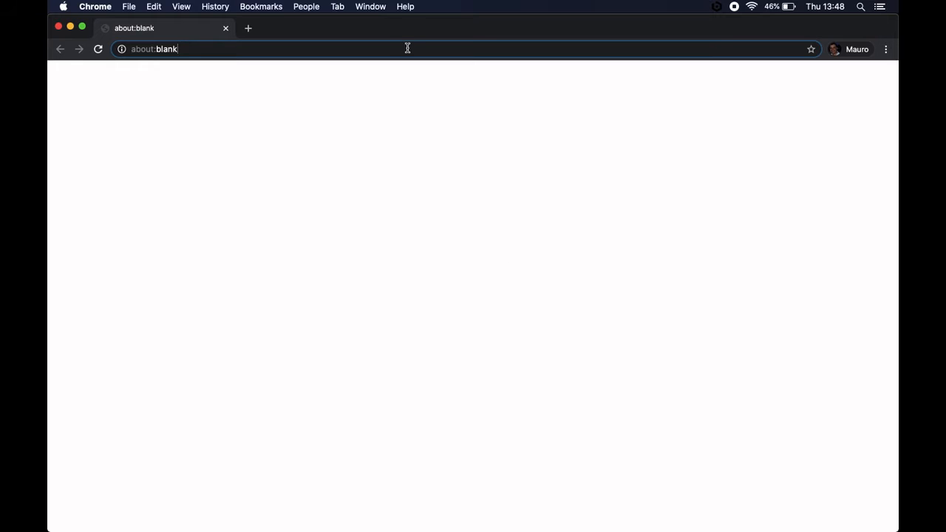
click(407, 47)
text(192.168.64.5)
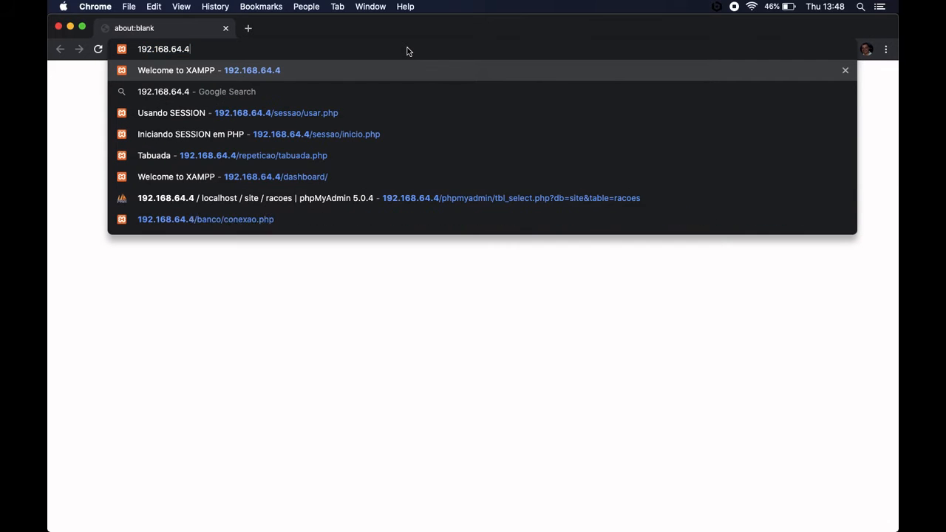
key(Return)
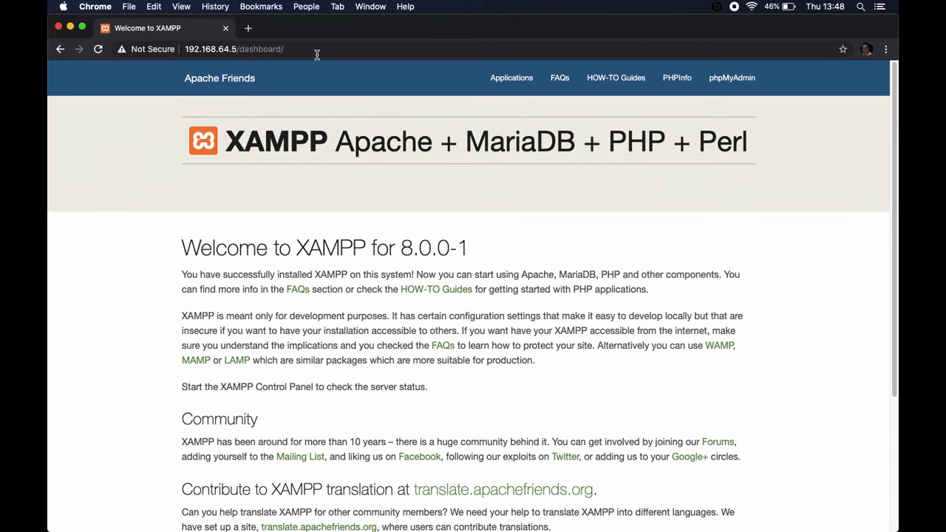
- Look over the XAMPP dashboard, try to open phpMyAdmin, and check which configuration file controls its access
key(super+equal)
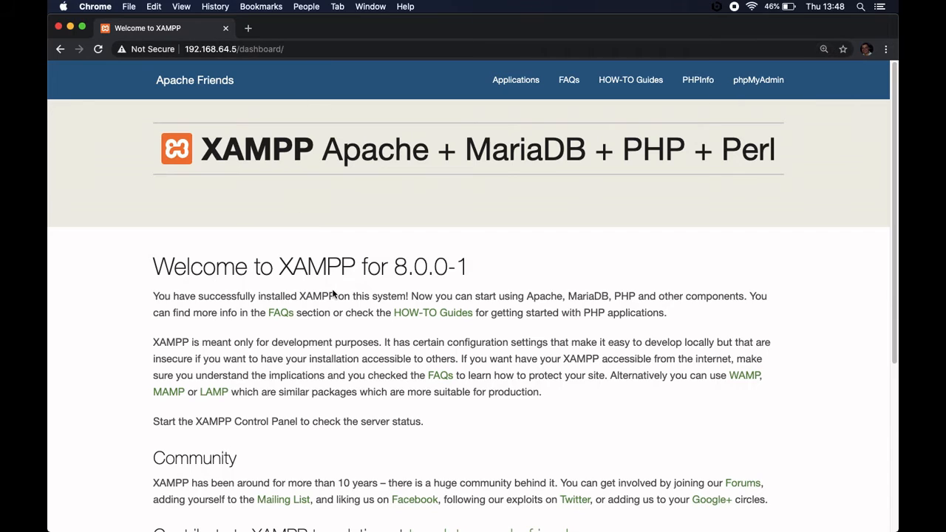
scroll(332, 294, down, 5)
scroll(332, 293, up, 6)
click(757, 87)
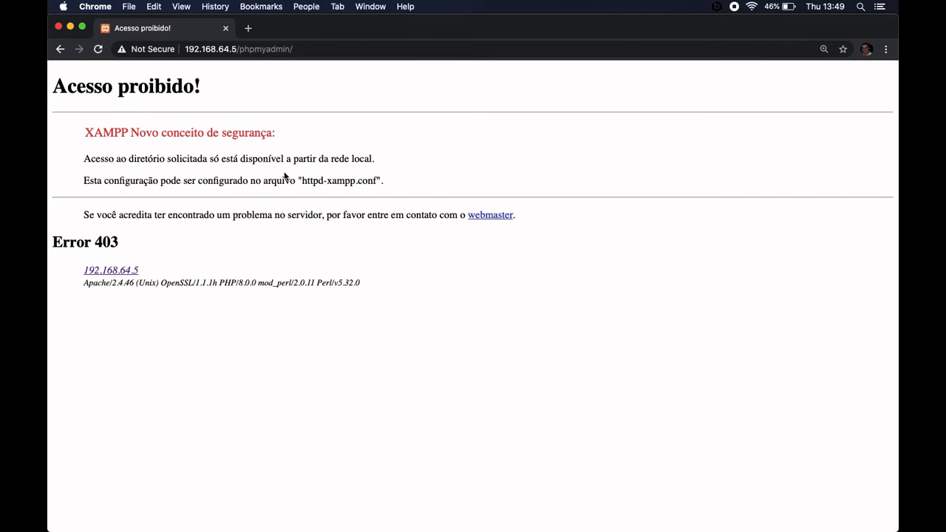
drag(303, 182, 378, 182)
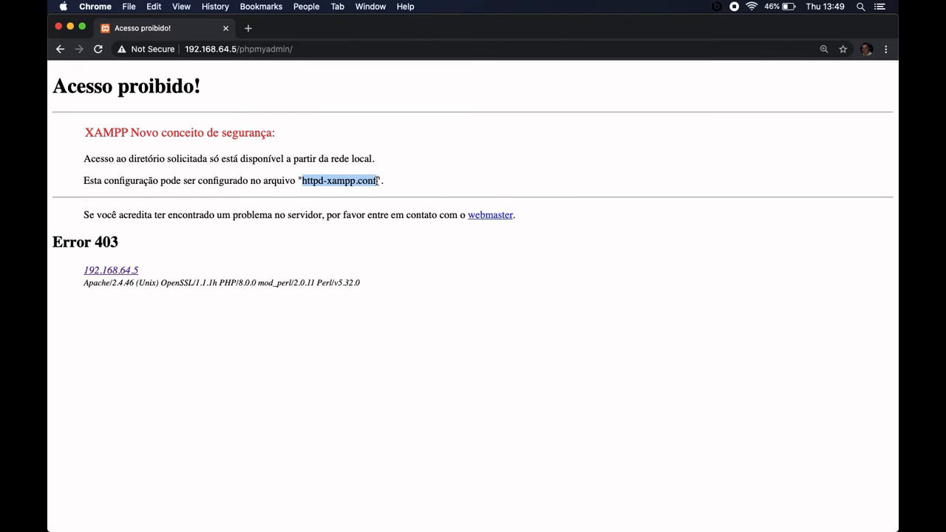
click(471, 149)
- Return to the dashboard and open the HOW-TO guide "Enable Remote Access to phpMyAdmin"
click(60, 49)
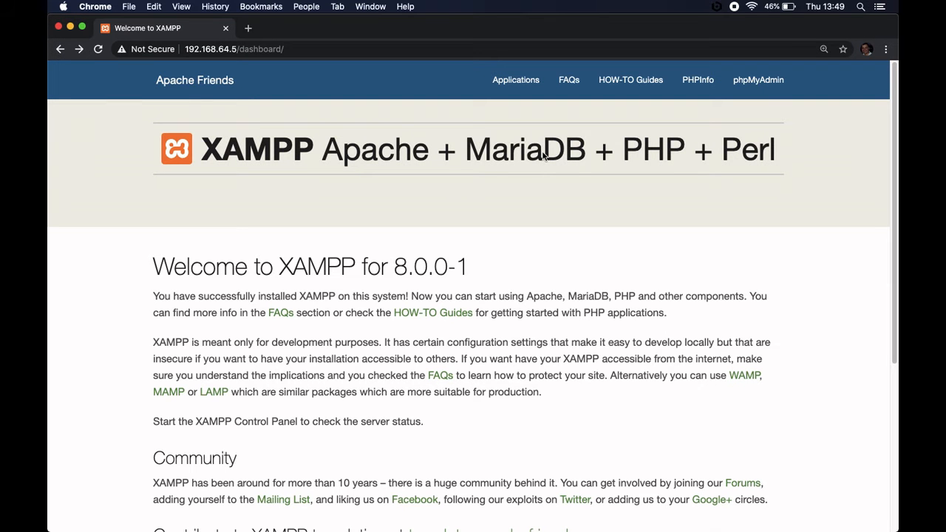
click(630, 86)
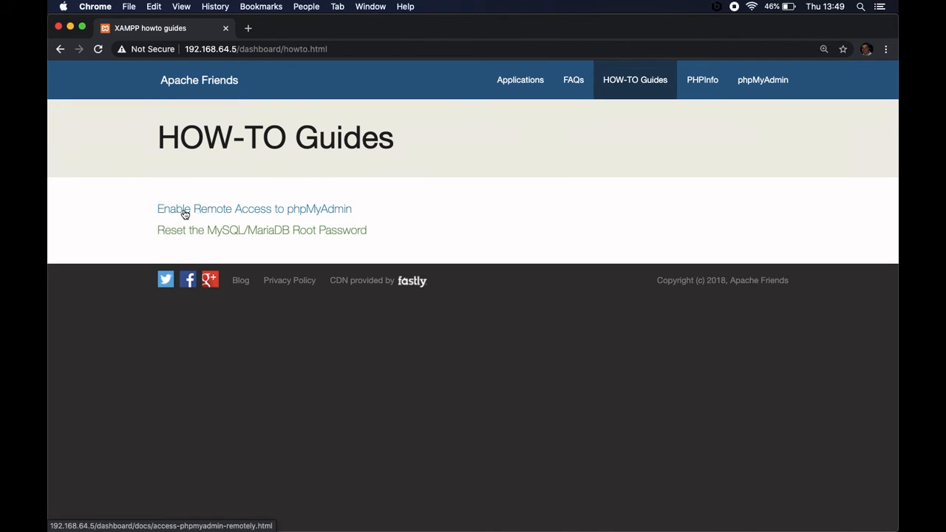
click(341, 217)
- Read the remote access instructions and check the path of the configuration file to edit
scroll(389, 308, down, 4)
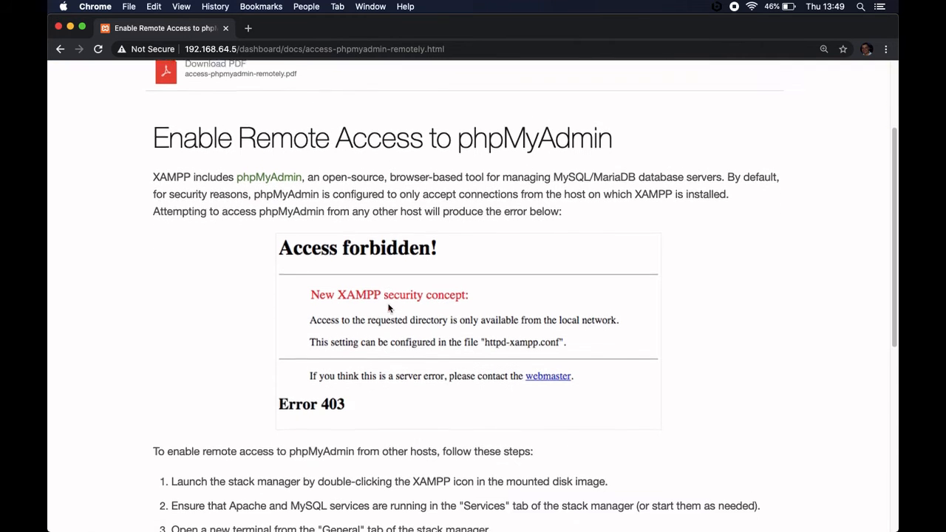
scroll(390, 309, down, 5)
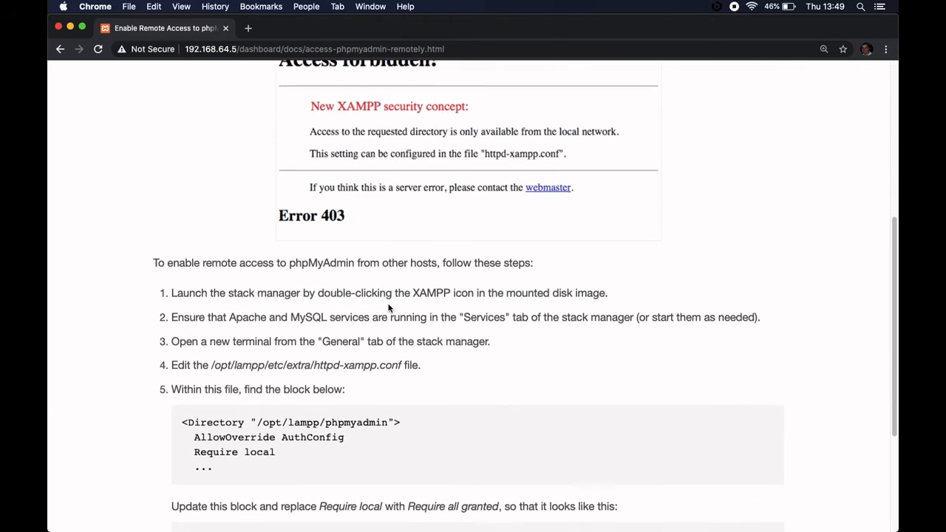
scroll(389, 308, down, 5)
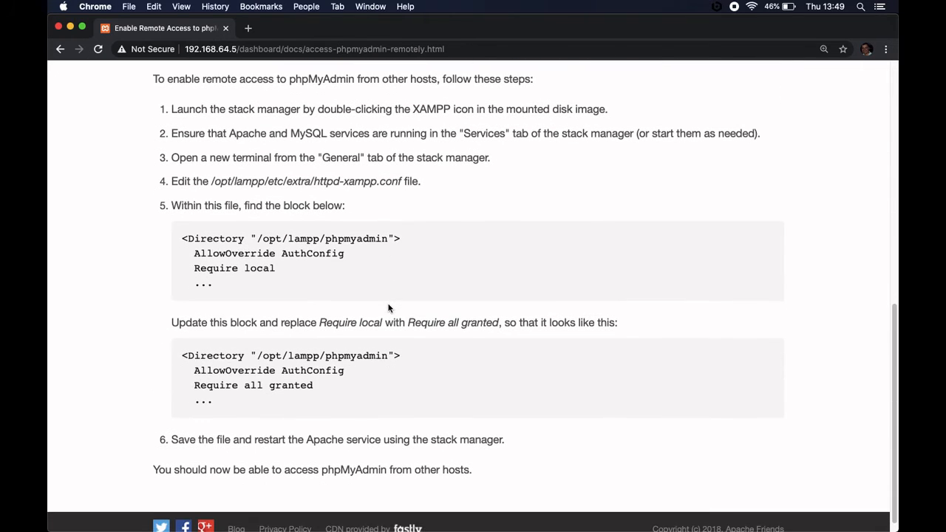
scroll(389, 308, down, 1)
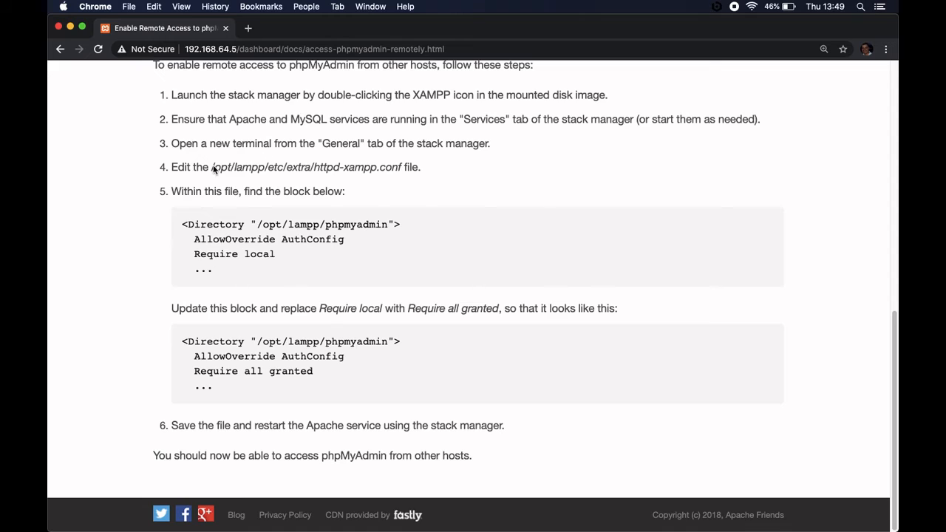
double_click(351, 172)
double_click(333, 171)
click(391, 172)
- Compare the guide's original and updated phpmyadmin Directory blocks, examining the Require line in each
drag(194, 255, 297, 258)
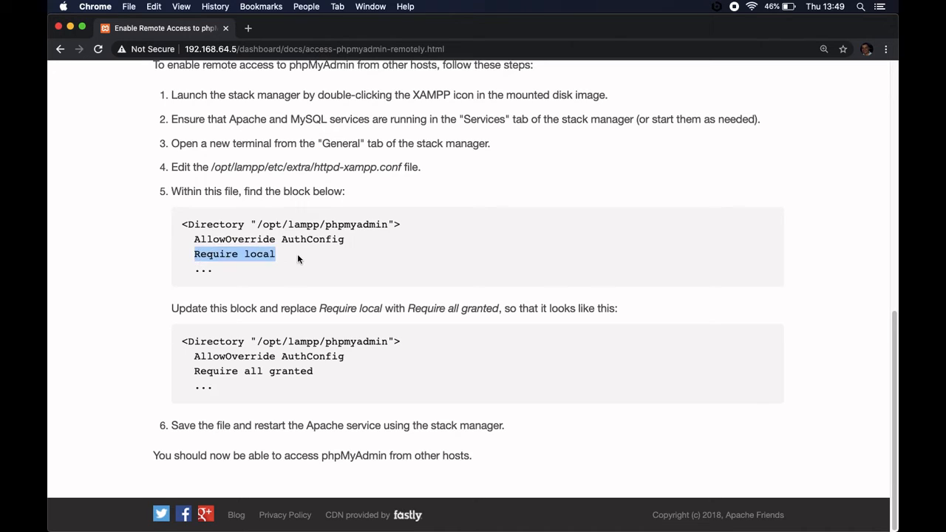
click(298, 258)
drag(183, 230, 411, 226)
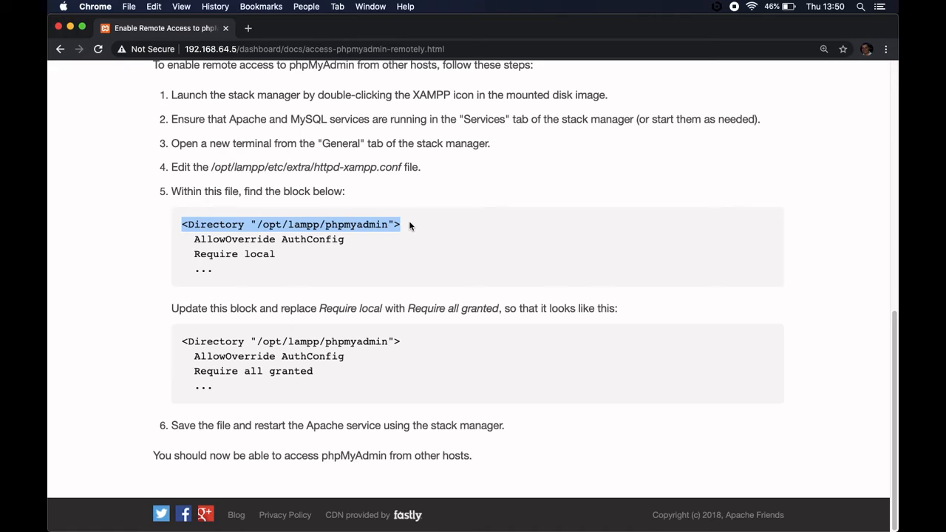
double_click(374, 226)
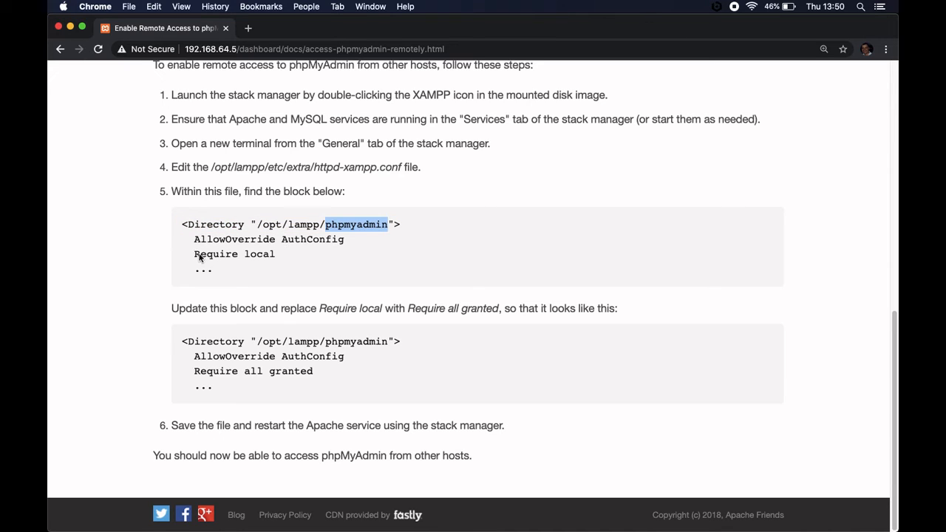
drag(196, 254, 291, 256)
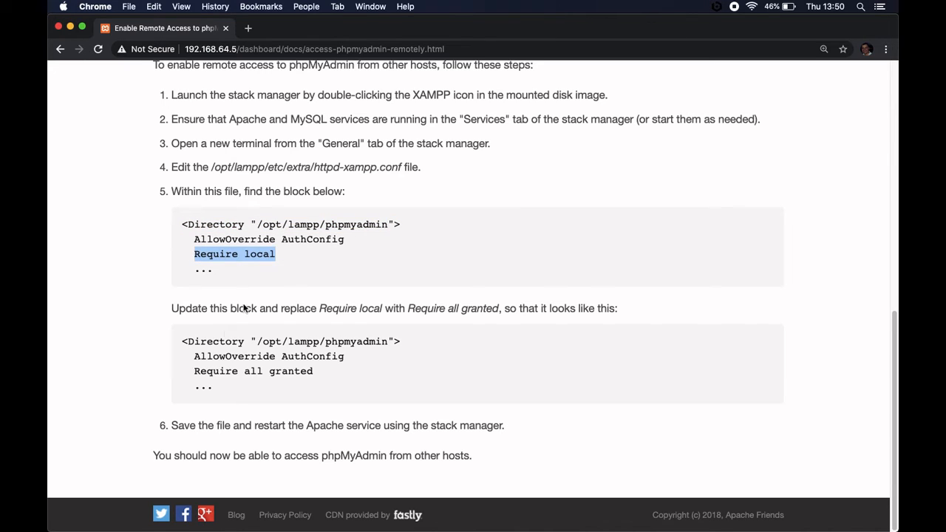
drag(195, 372, 339, 376)
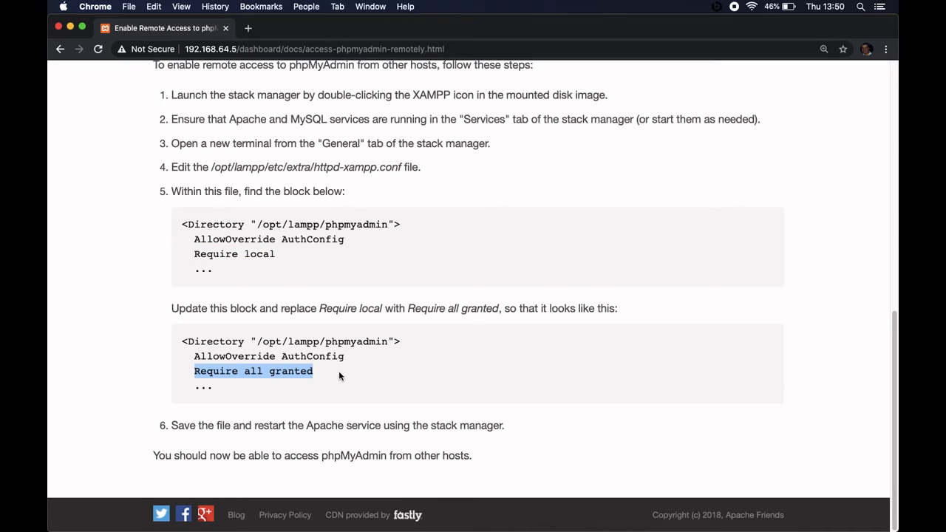
click(339, 376)
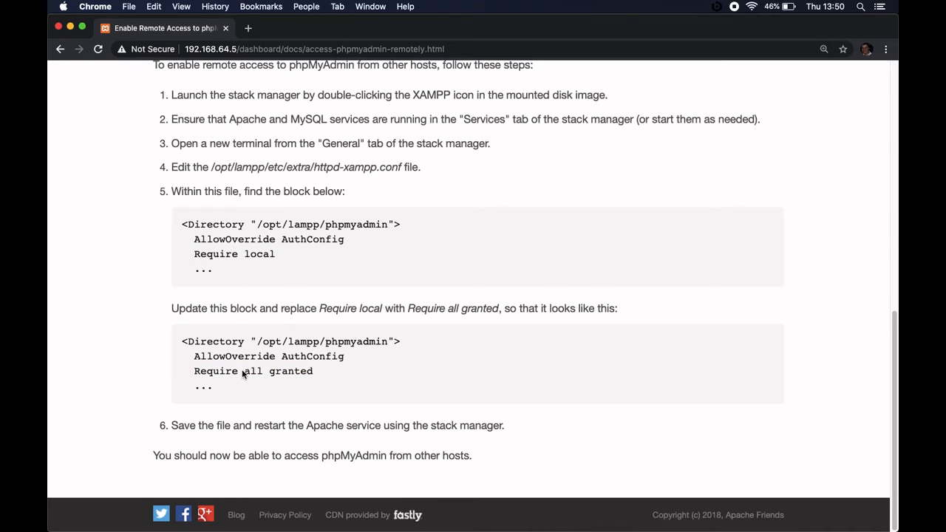
drag(242, 373, 326, 376)
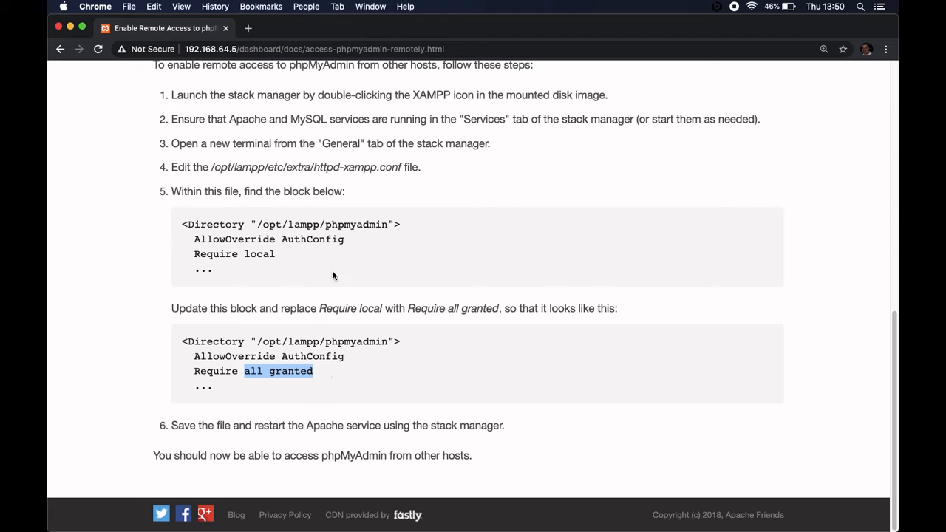
click(344, 248)
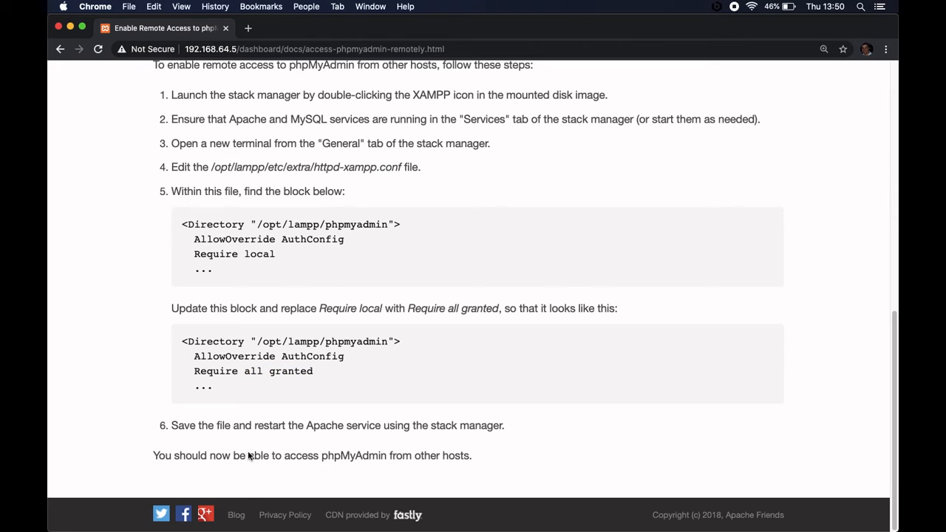
- Switch to the Brackets editor from the Applications folder
mouse_move(234, 530)
click(112, 509)
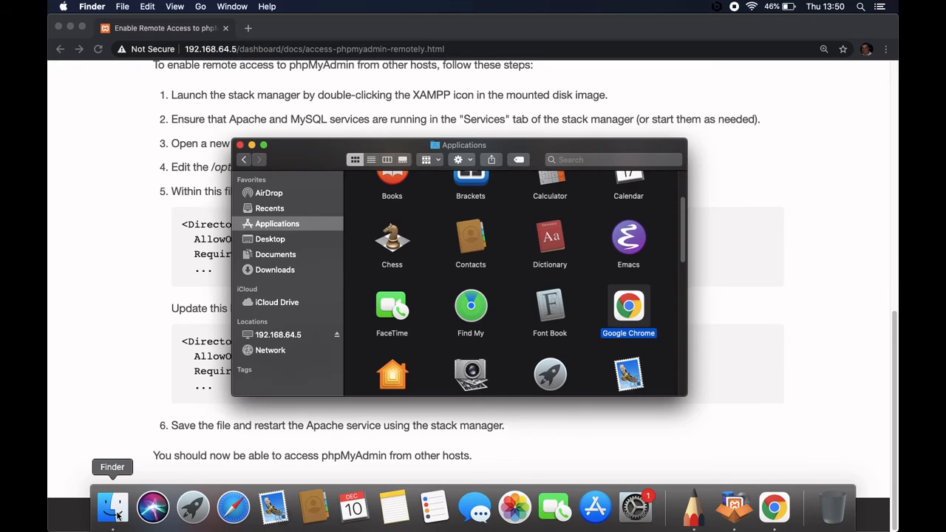
double_click(473, 189)
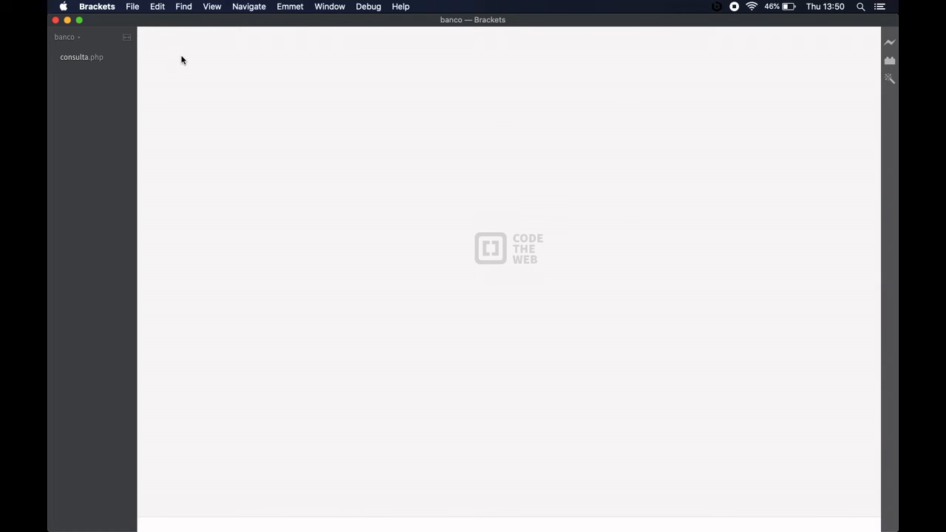
- Open httpd-xampp.conf from the etc/extra folder of the lampp volume and locate the phpmyadmin Directory block
click(133, 6)
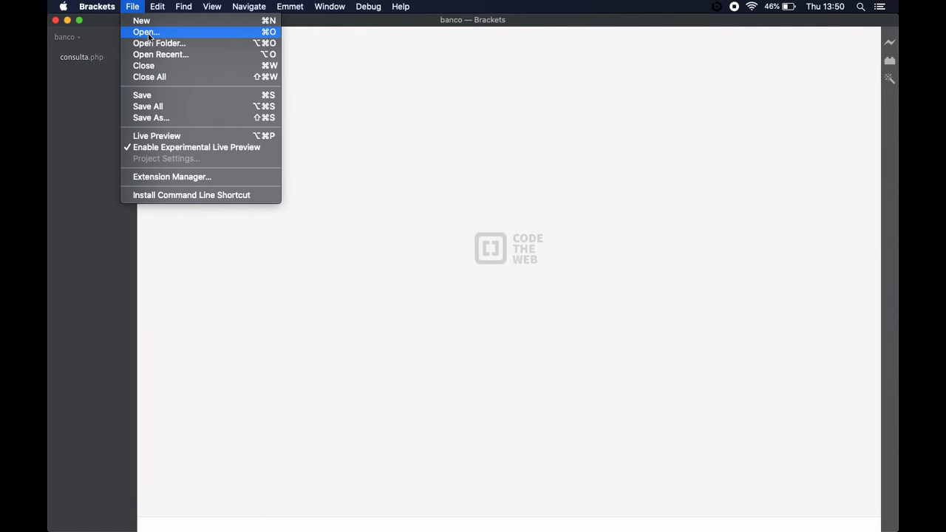
click(148, 33)
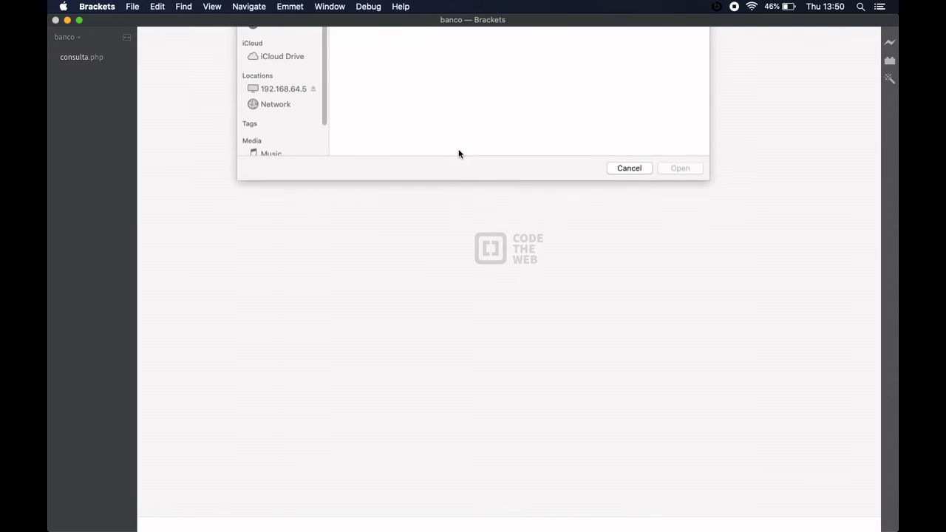
click(466, 41)
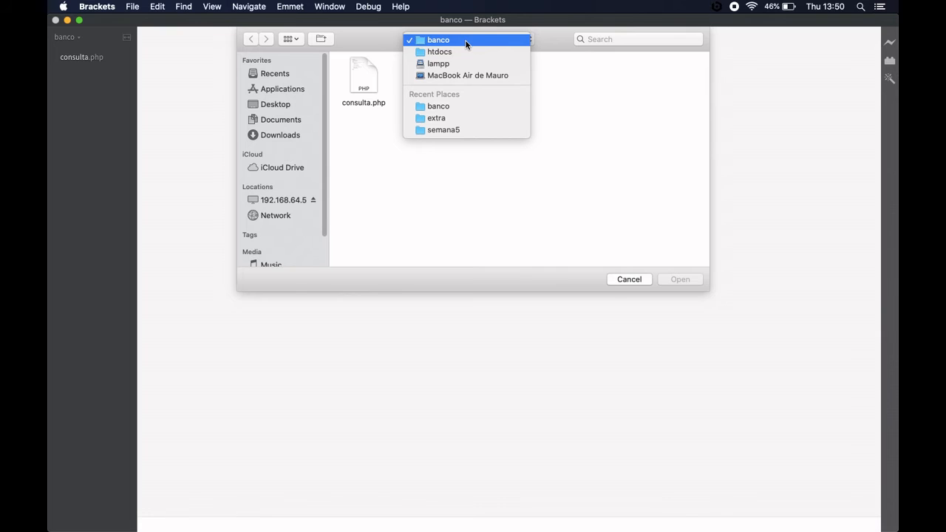
click(465, 63)
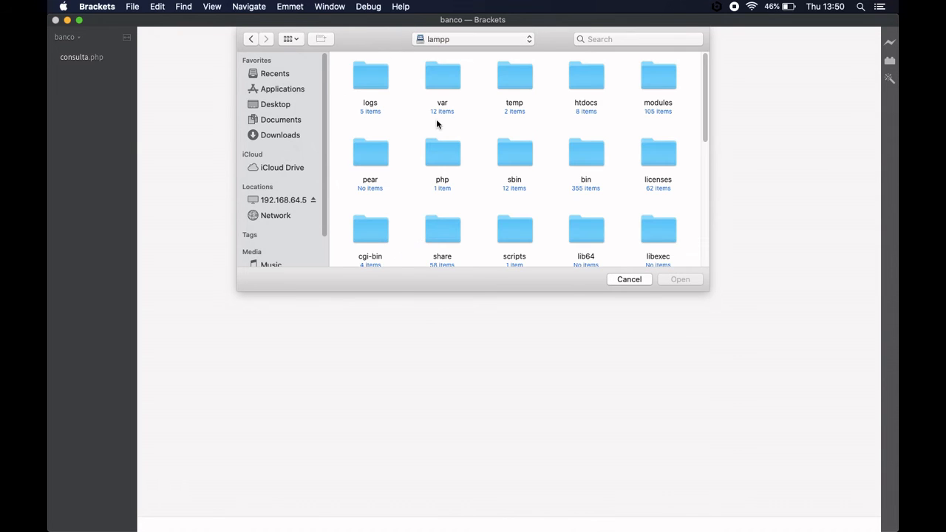
scroll(418, 181, down, 2)
scroll(418, 182, down, 5)
scroll(417, 182, down, 2)
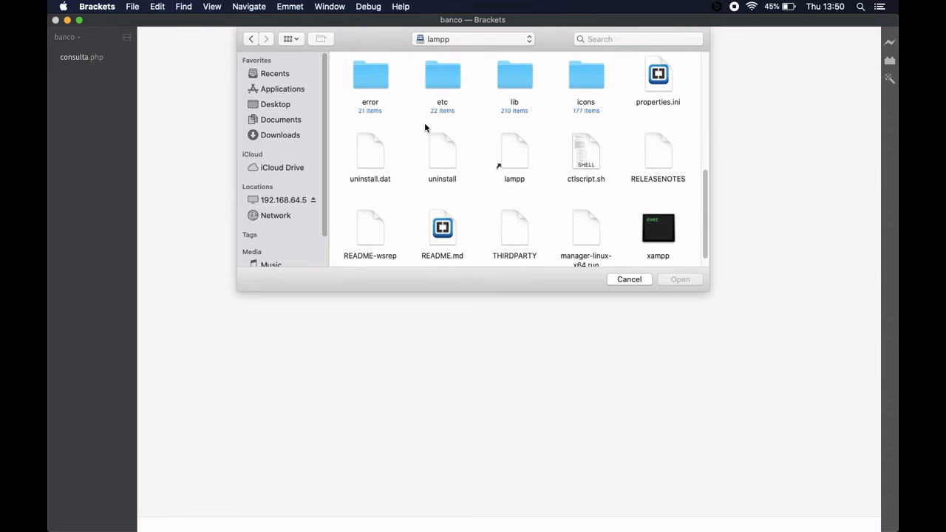
double_click(443, 84)
double_click(376, 85)
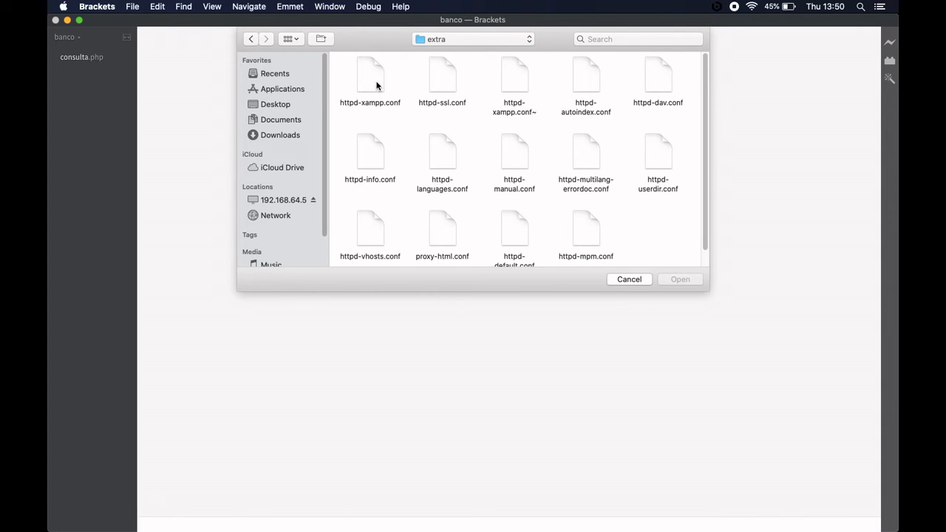
click(369, 78)
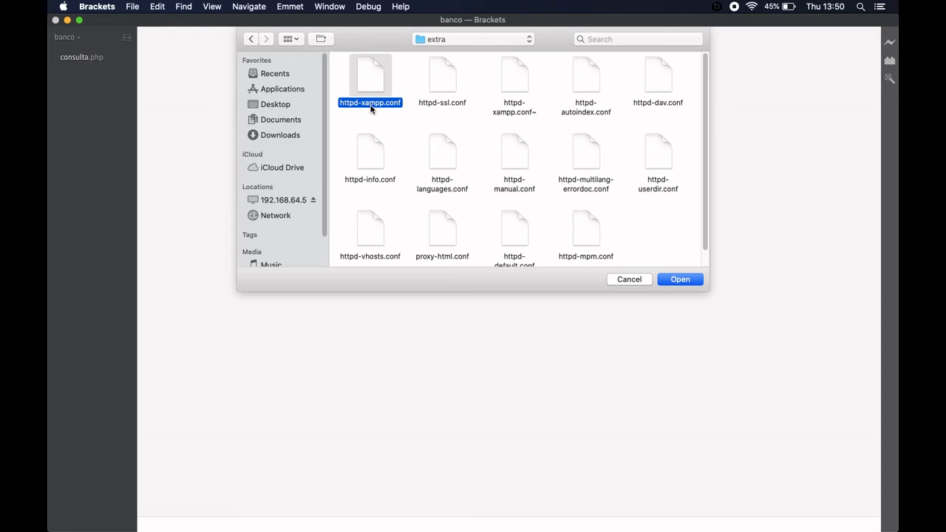
click(686, 282)
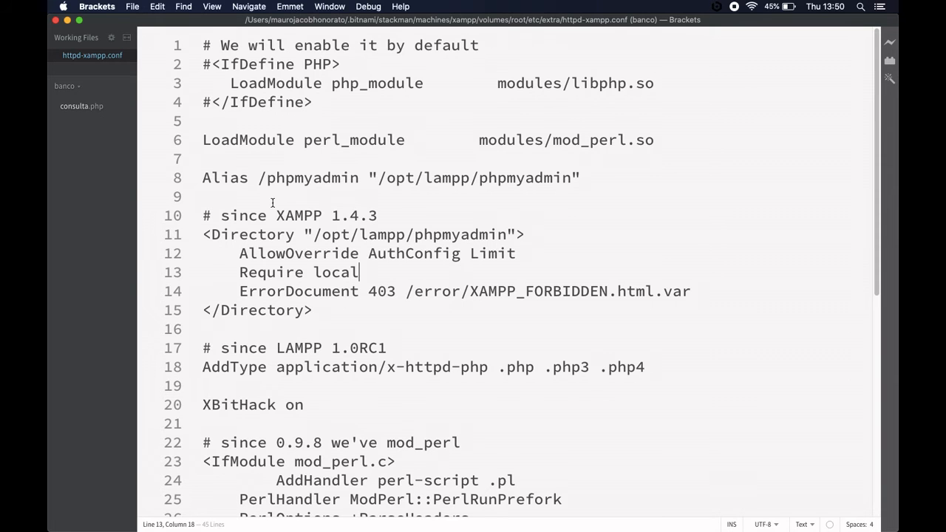
scroll(272, 202, down, 5)
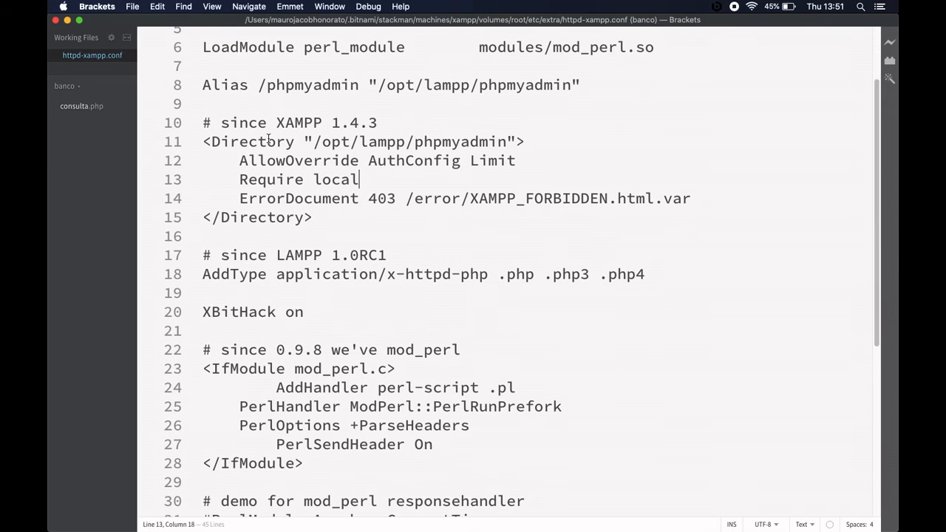
- Change the Require line in the phpmyadmin Directory block to "Require all granted" and save httpd-xampp.conf
click(267, 141)
click(211, 141)
double_click(453, 149)
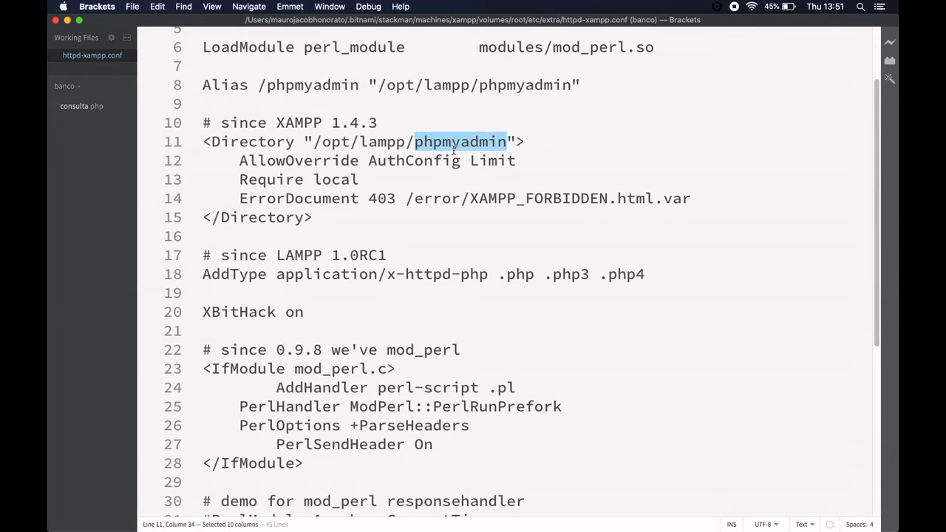
double_click(353, 180)
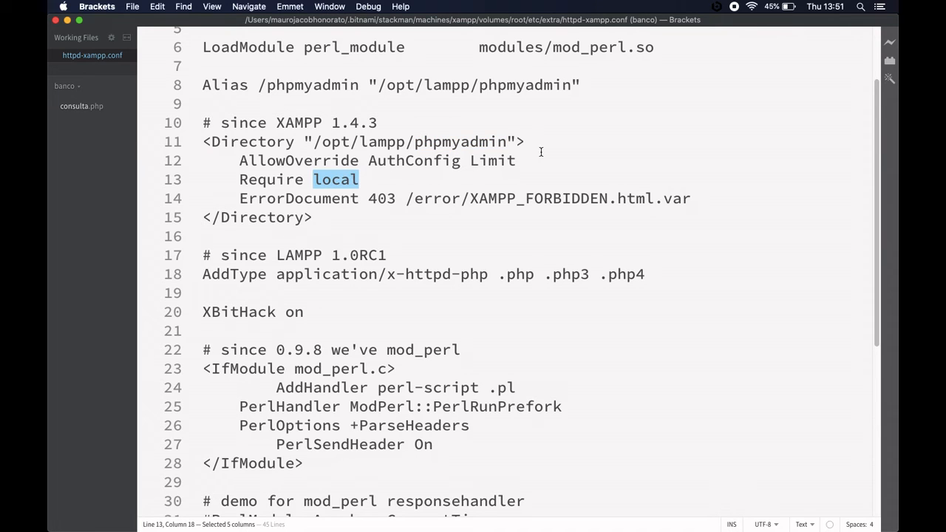
text(all granted)
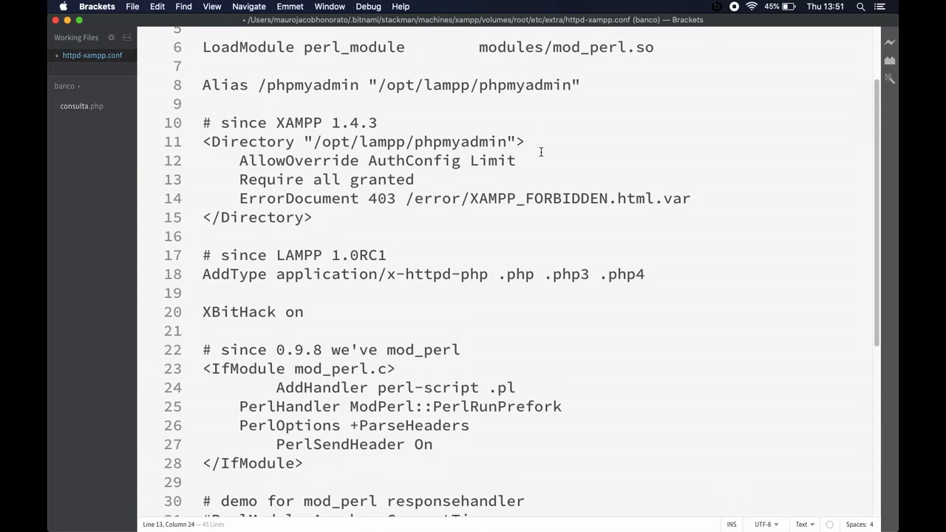
key(super+s)
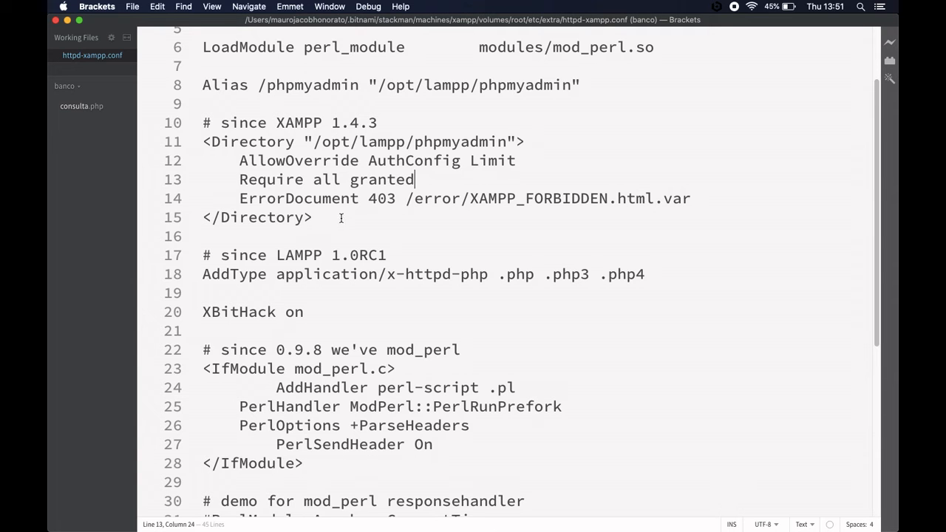
- Review the rest of the configuration file and quit Brackets
scroll(340, 218, down, 6)
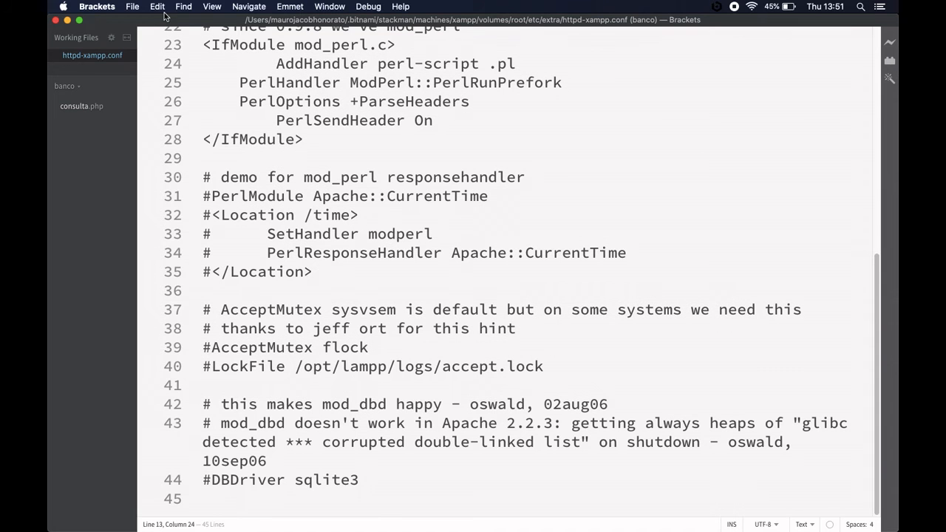
click(137, 11)
mouse_move(97, 7)
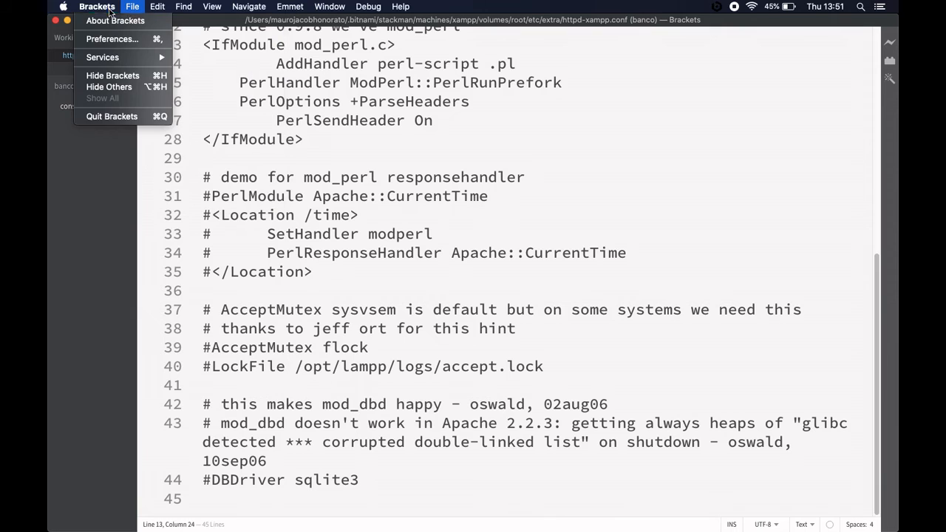
click(112, 117)
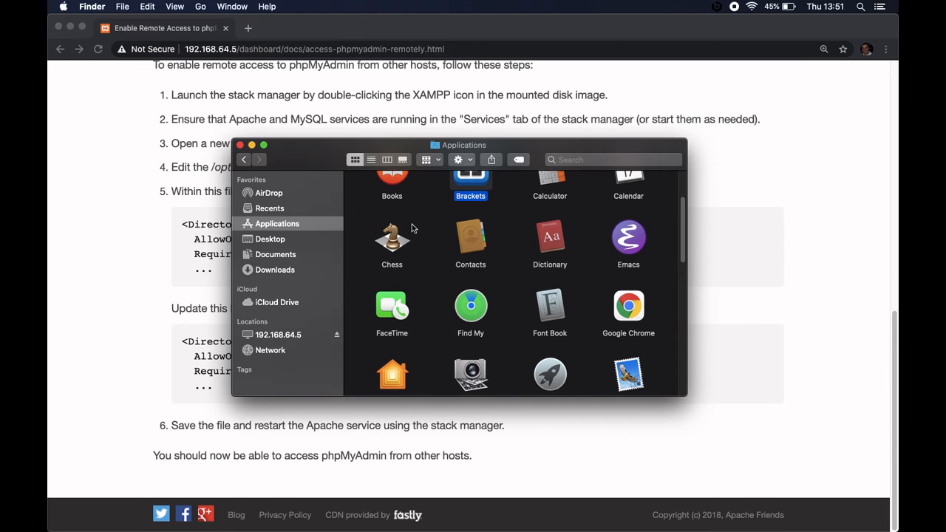
- Switch to the XAMPP manager, restart the stack and mount the /opt/lampp volume
click(747, 502)
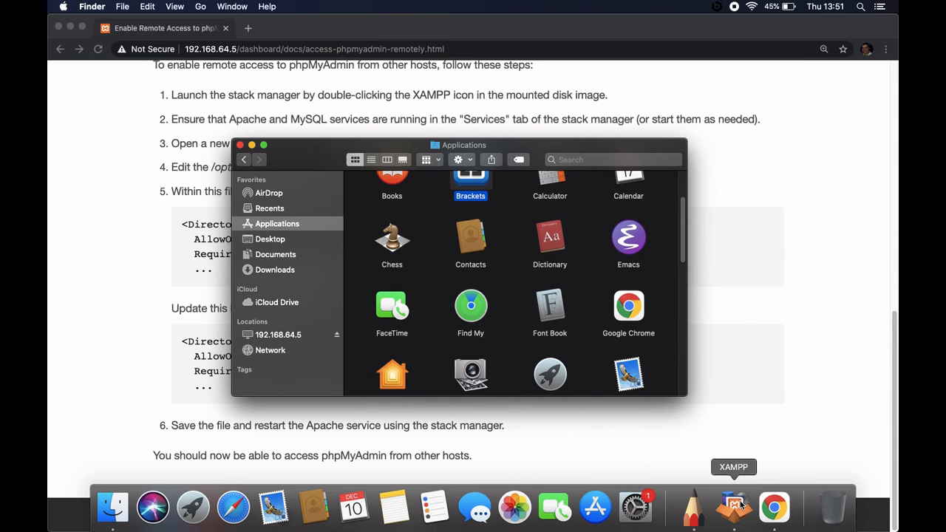
click(401, 162)
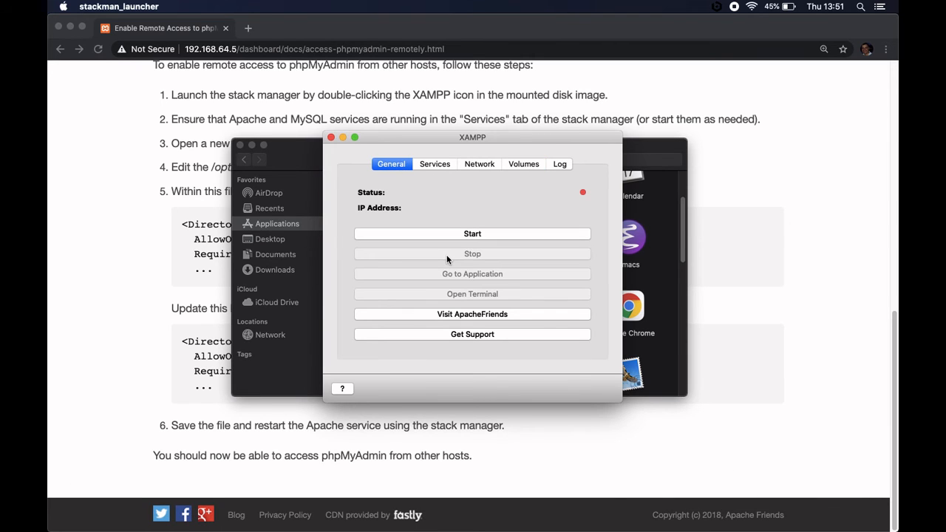
click(466, 235)
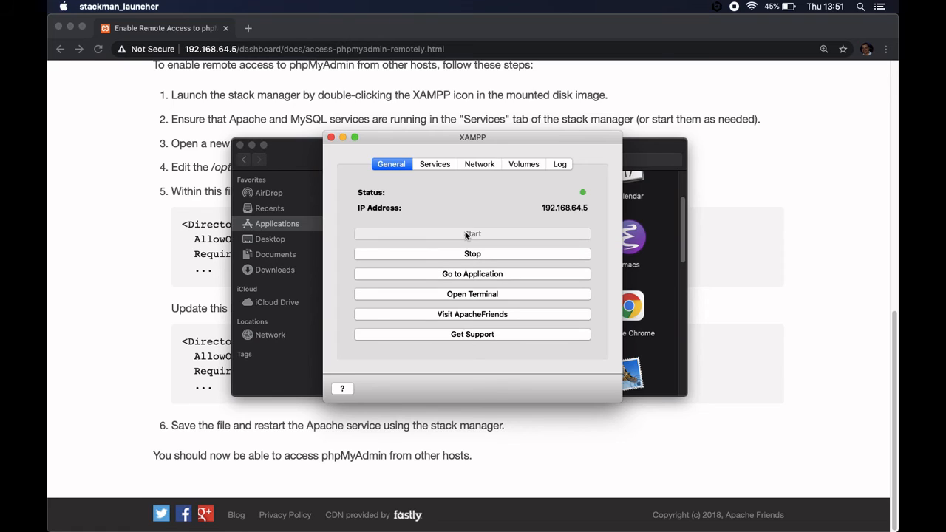
click(522, 164)
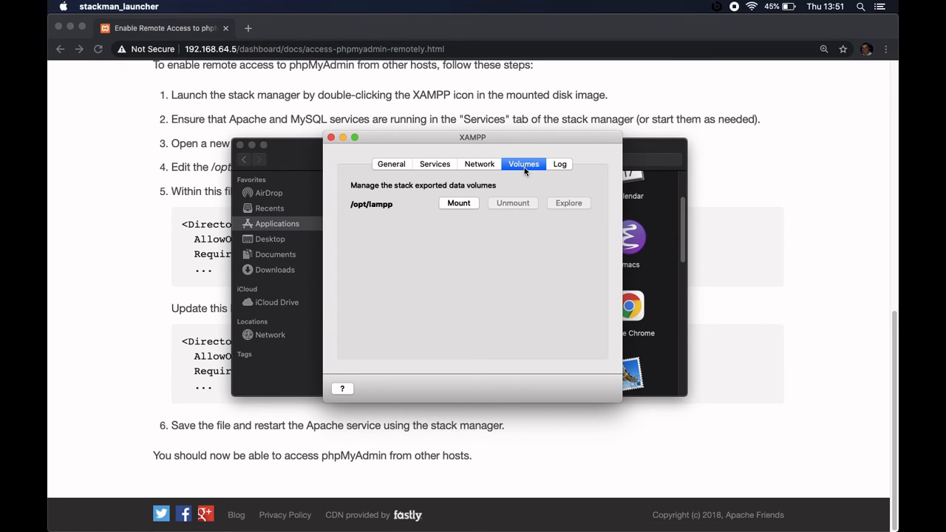
click(477, 202)
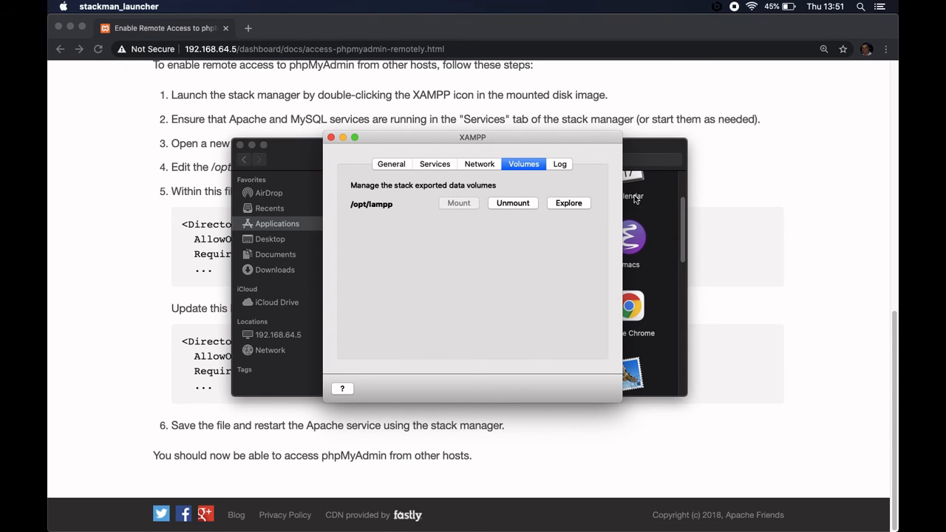
- Switch to Chrome and try to open phpMyAdmin from the XAMPP documentation site, then return to the guide and reload it
click(838, 205)
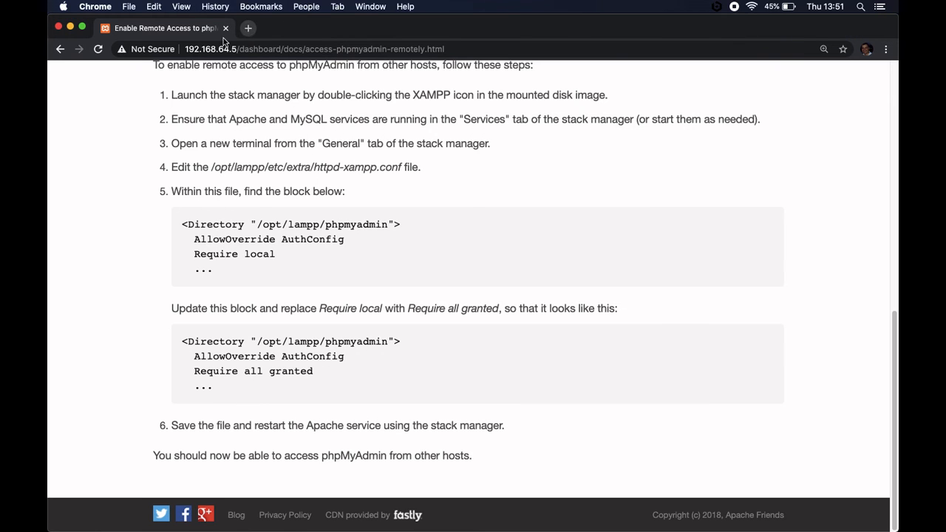
scroll(272, 121, up, 15)
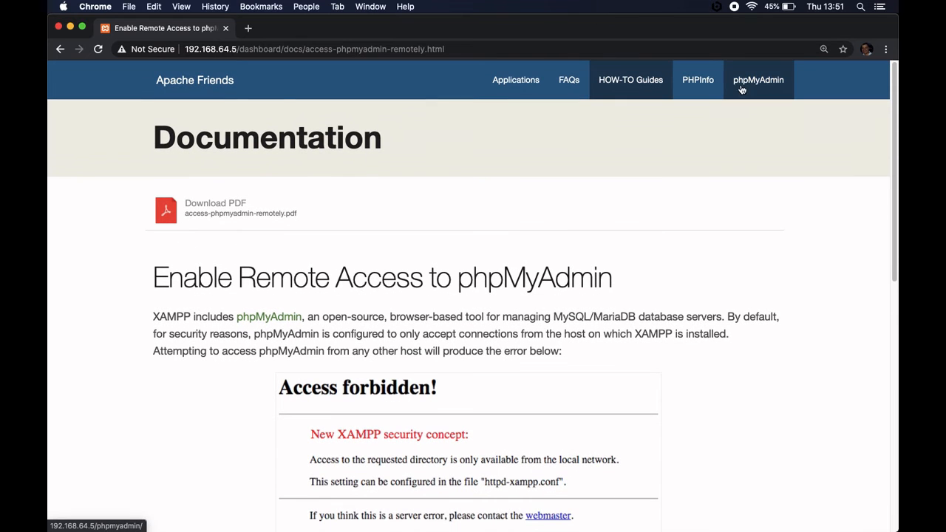
click(759, 85)
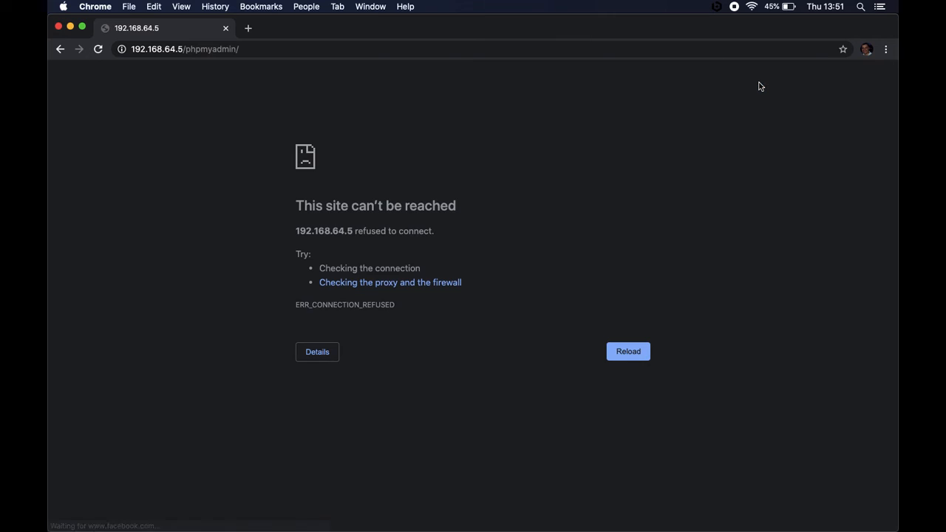
click(59, 50)
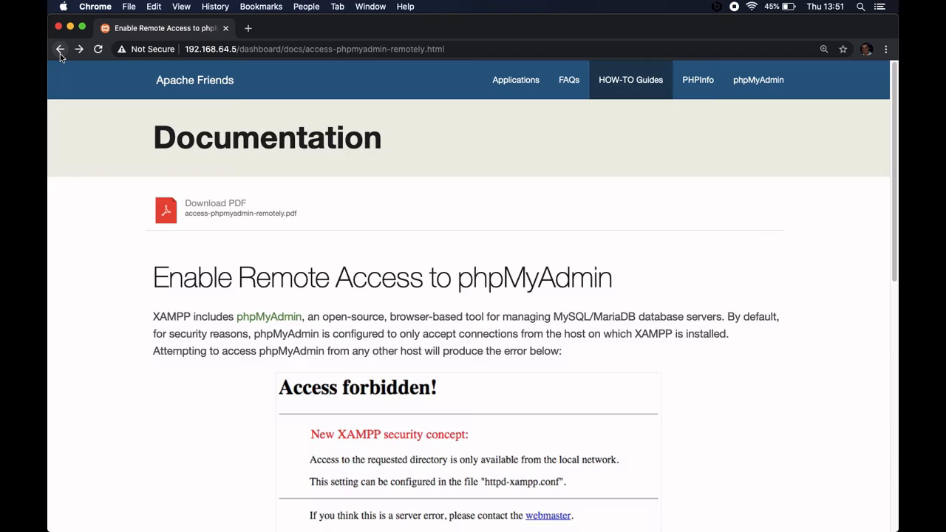
click(98, 49)
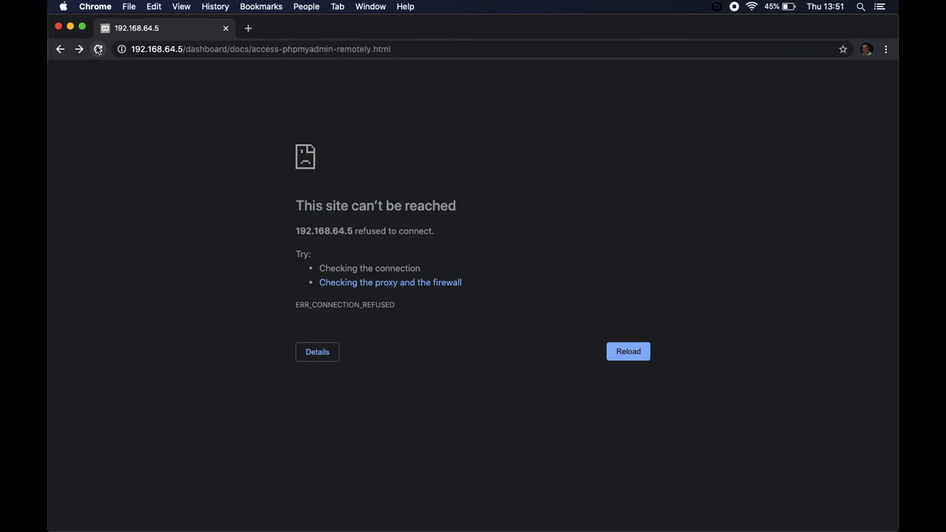
- Try to load the server's home page at 192.168.64.4 and then at 192.168.64.5
click(170, 52)
text(192.168.64.4)
key(Return)
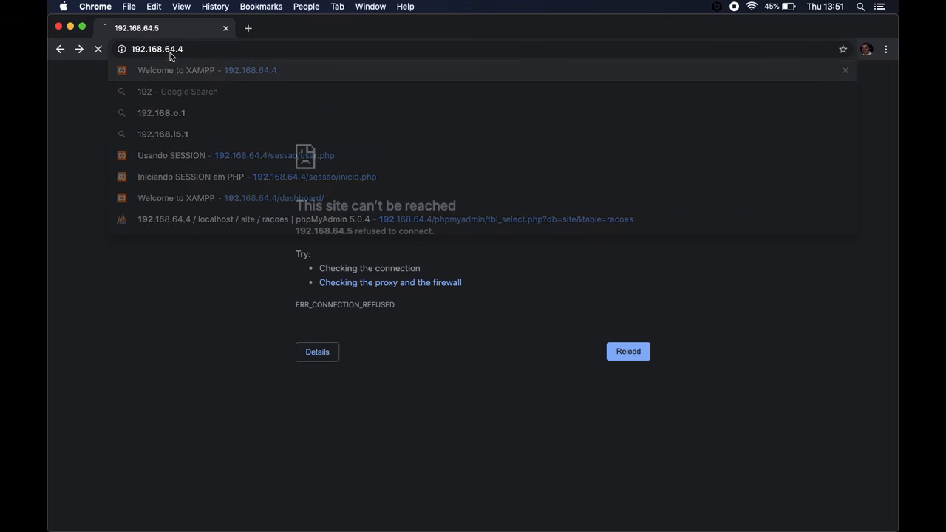
click(223, 49)
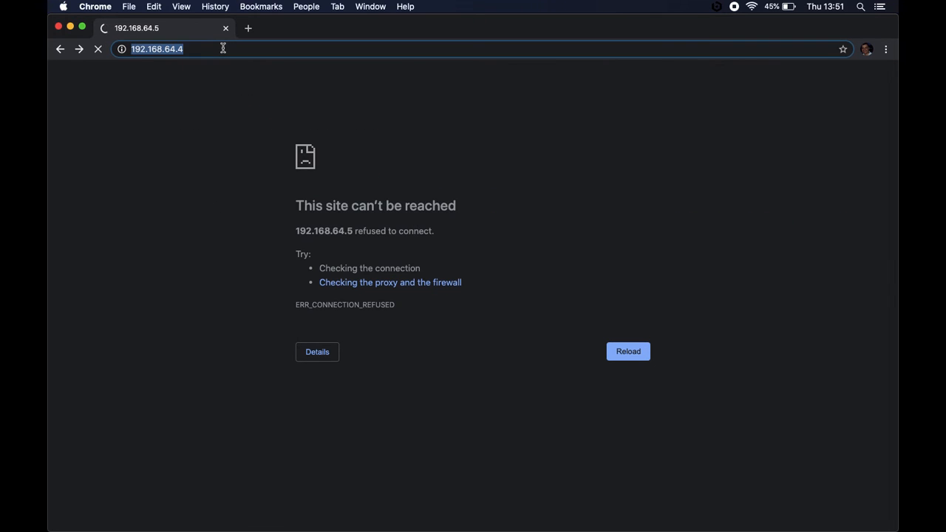
click(223, 49)
key(BackSpace)
text(5)
key(Return)
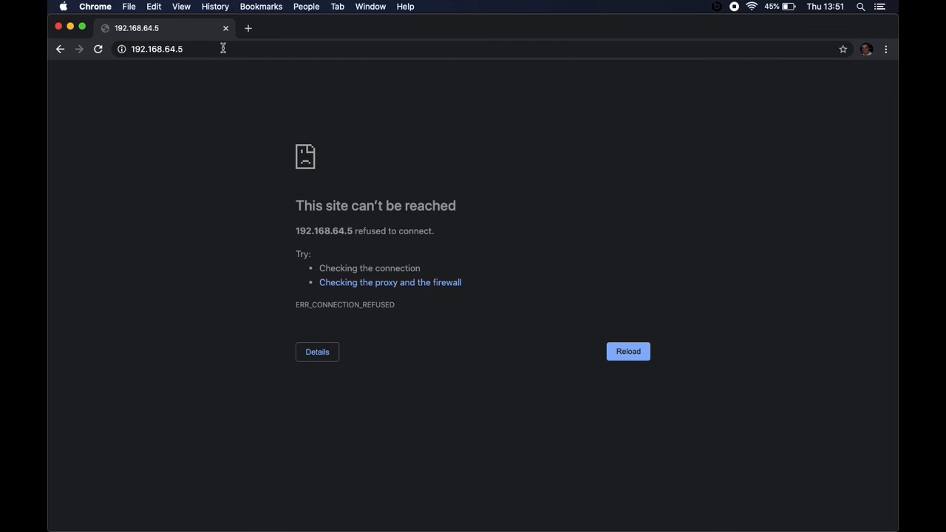
- Check the stack's status and IP address in the XAMPP manager, and request the server's home page again in Chrome
key(super+Tab)
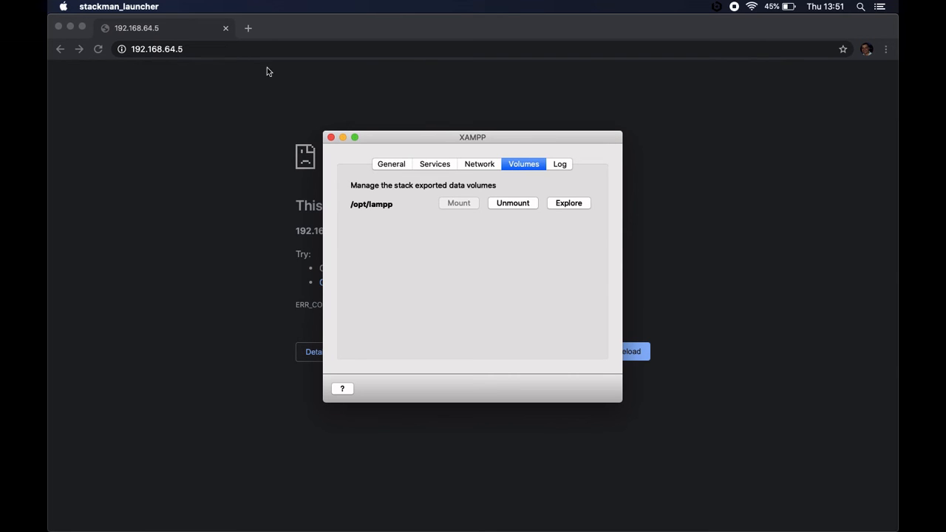
click(394, 171)
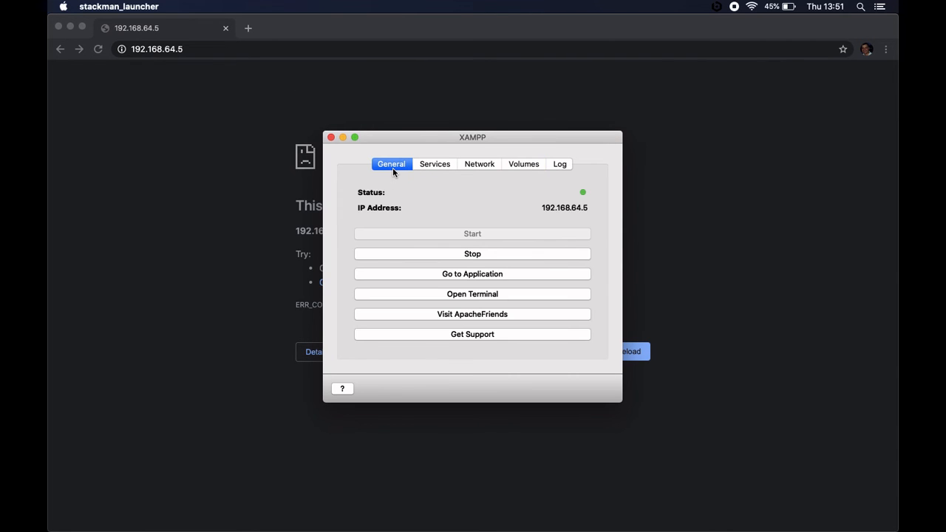
key(super+Tab)
click(279, 48)
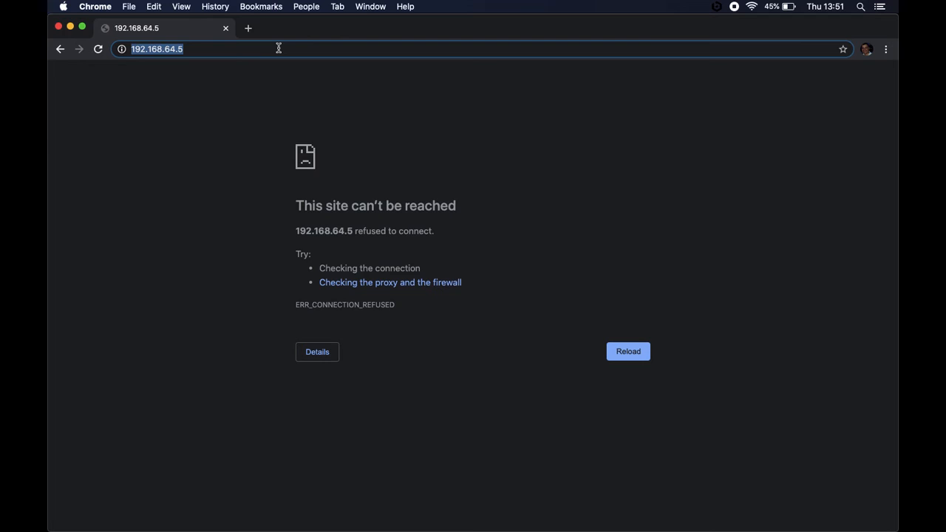
key(Return)
- Return to the XAMPP manager, stop the running stack and start it again
key(super+Tab)
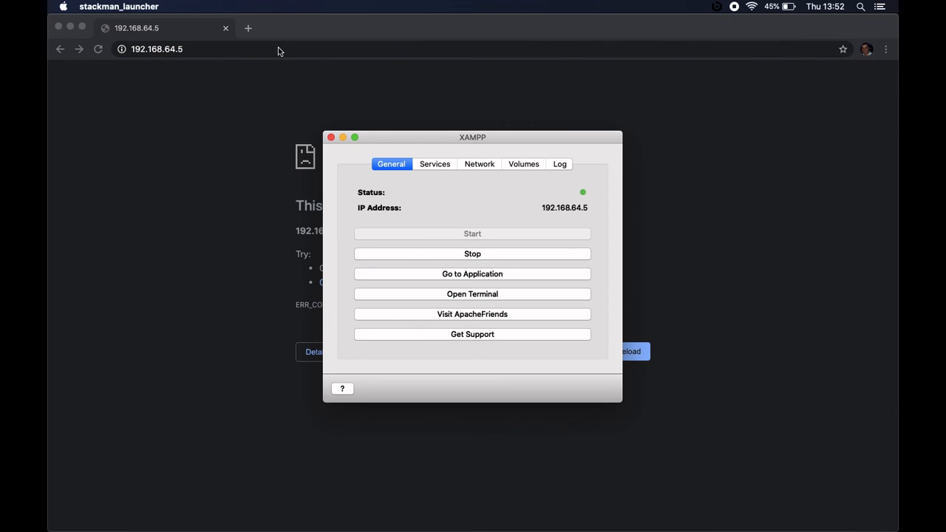
click(427, 256)
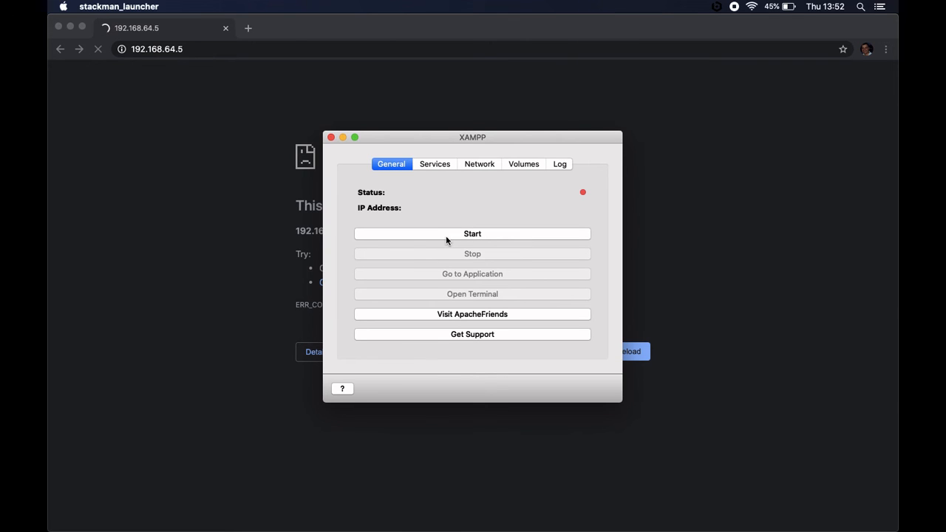
click(446, 236)
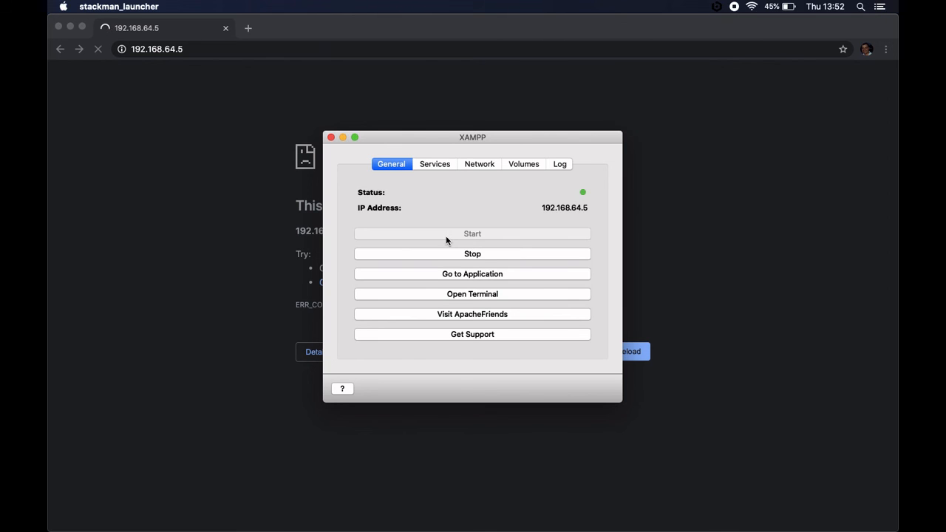
- Switch to Chrome, abandon the stalled page load, load the XAMPP dashboard at 192.168.64.5 and open phpMyAdmin from it
click(717, 230)
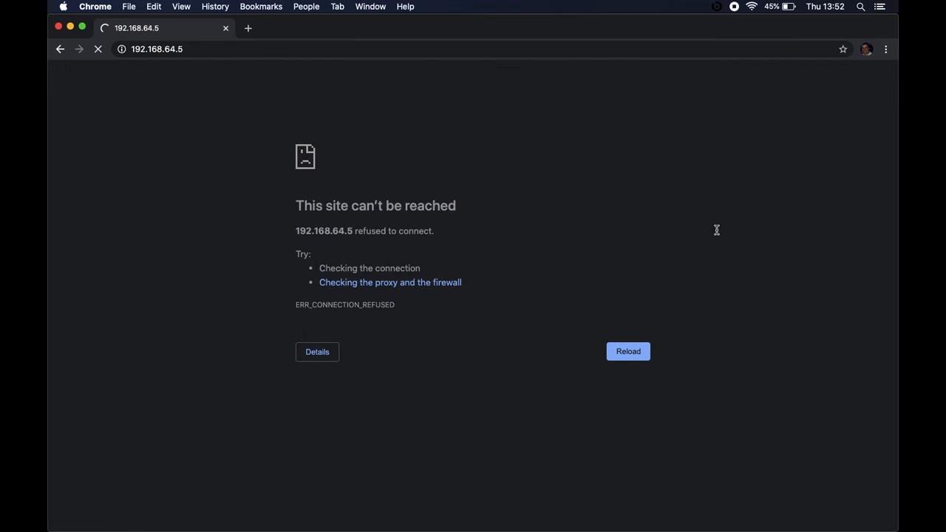
click(475, 48)
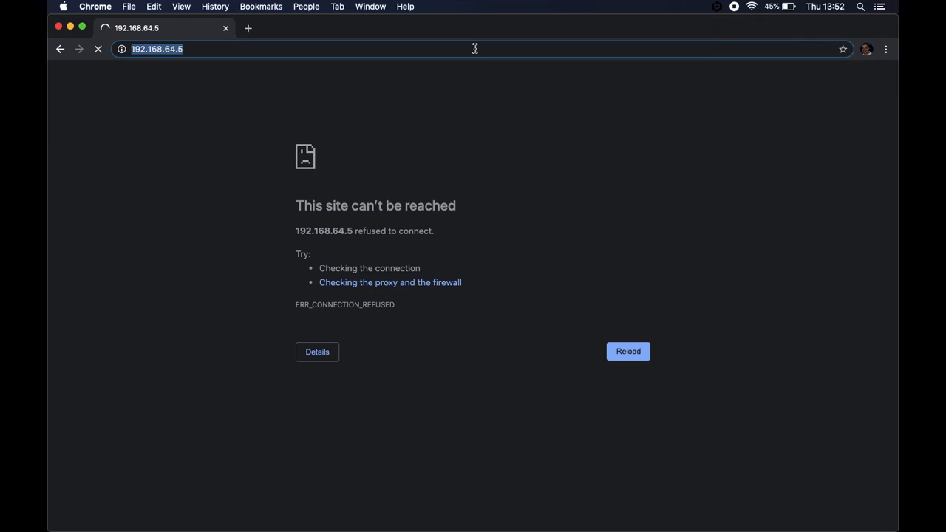
key(Return)
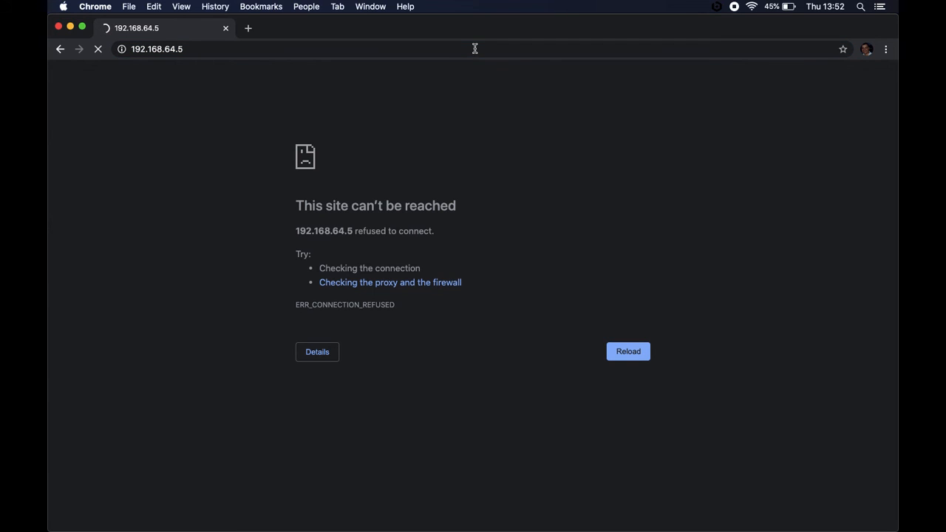
click(249, 30)
key(super+w)
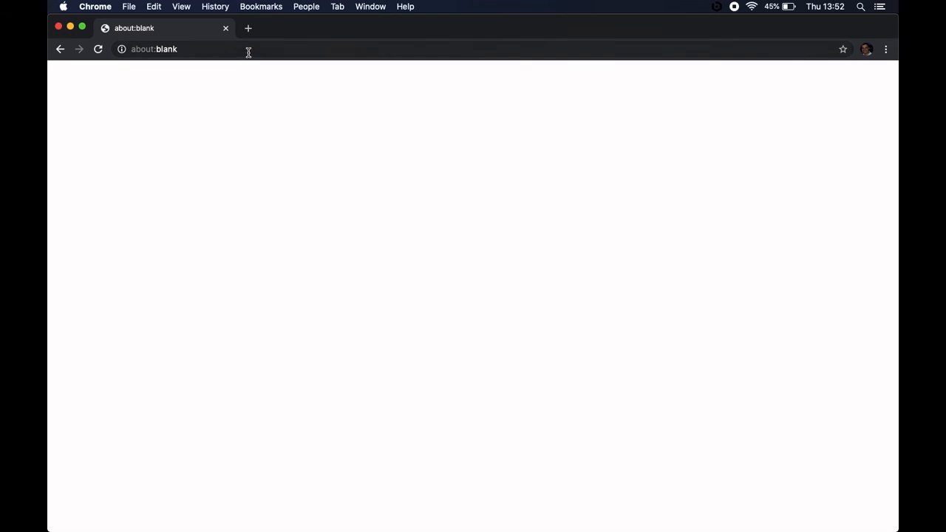
click(247, 49)
text(19)
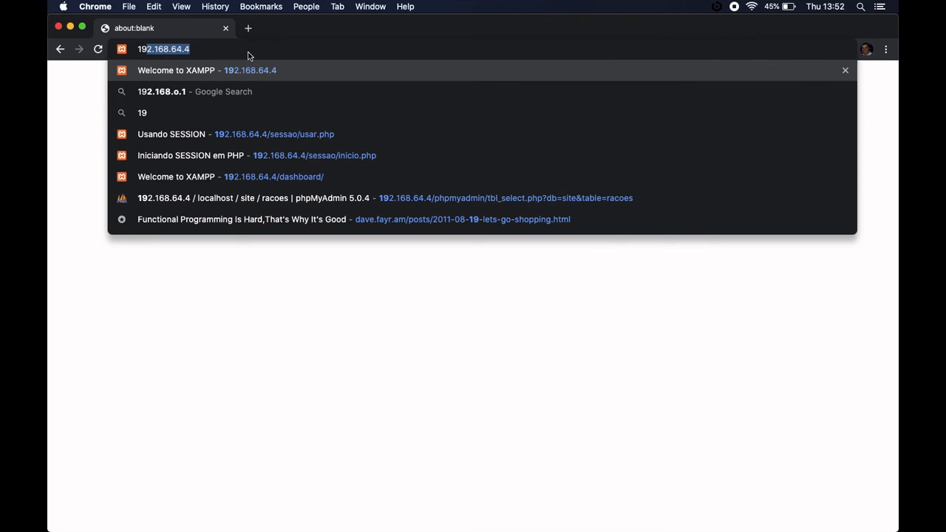
text(2.168.64.5)
key(Return)
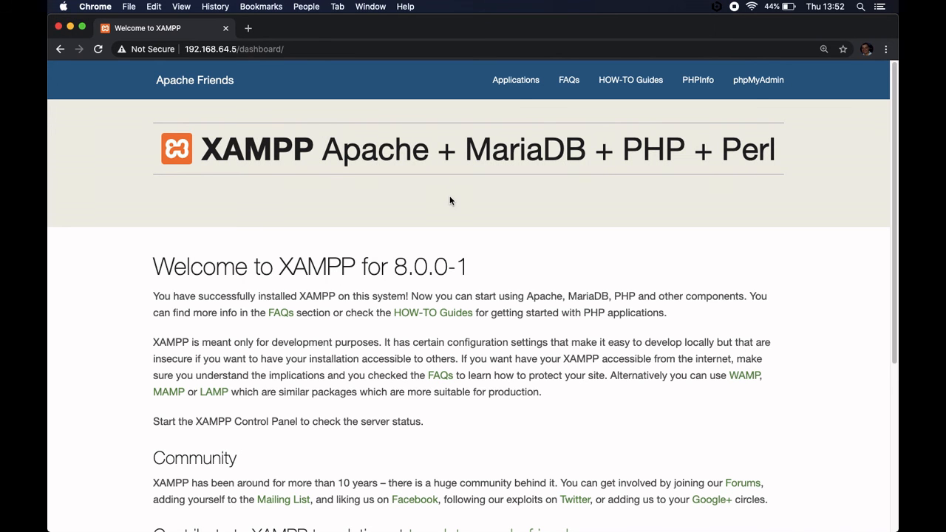
click(761, 83)
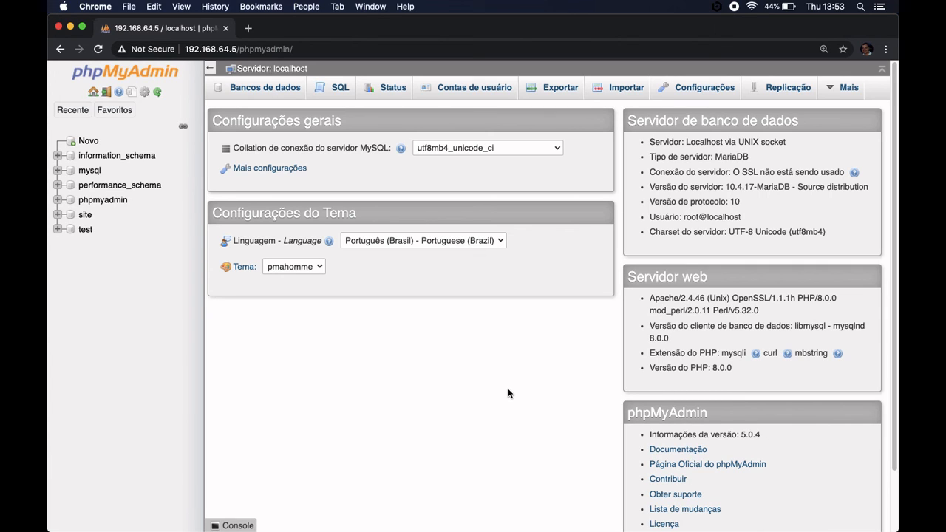
- Create a new database named banco in phpMyAdmin
click(92, 141)
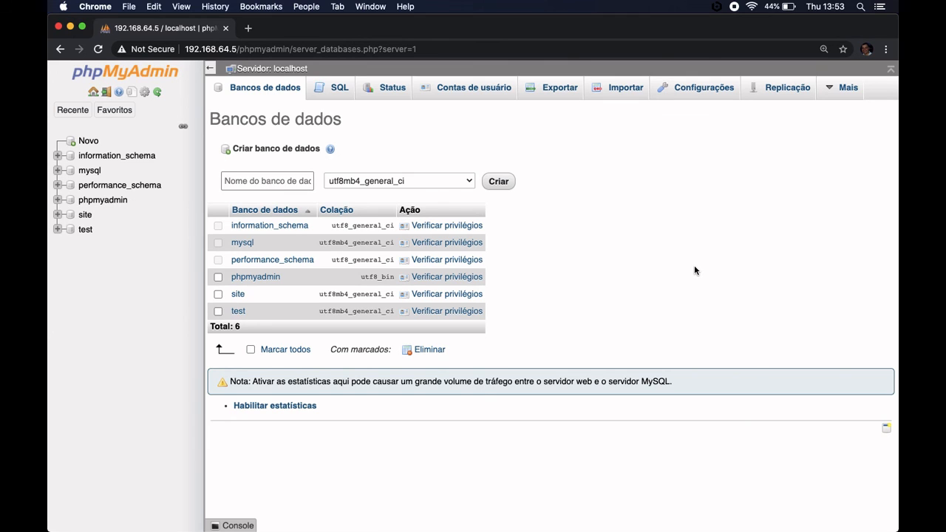
text(banco)
click(498, 182)
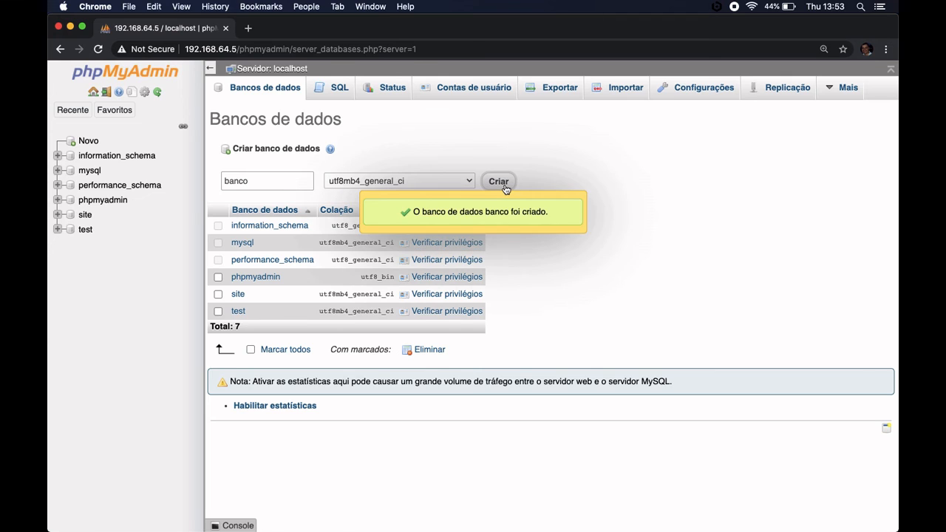